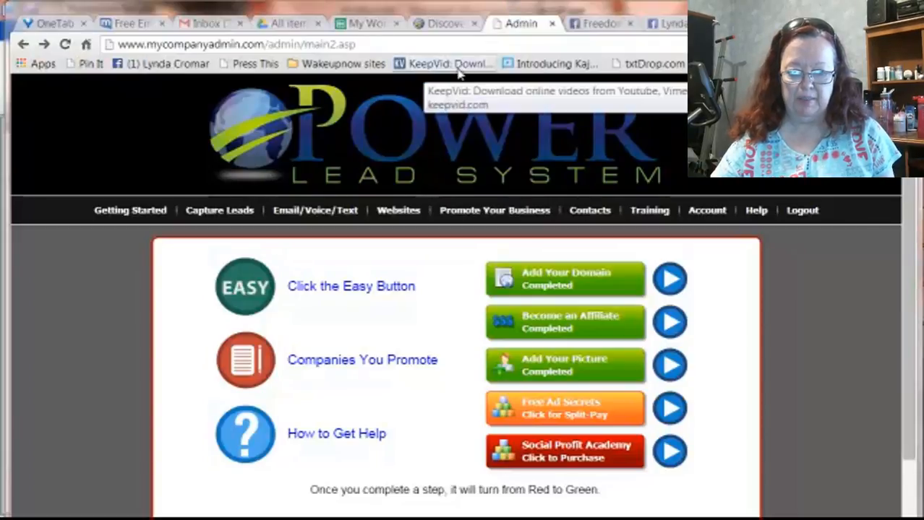
Open the email campaigns for viewing and editing.
mouse_move(356, 225)
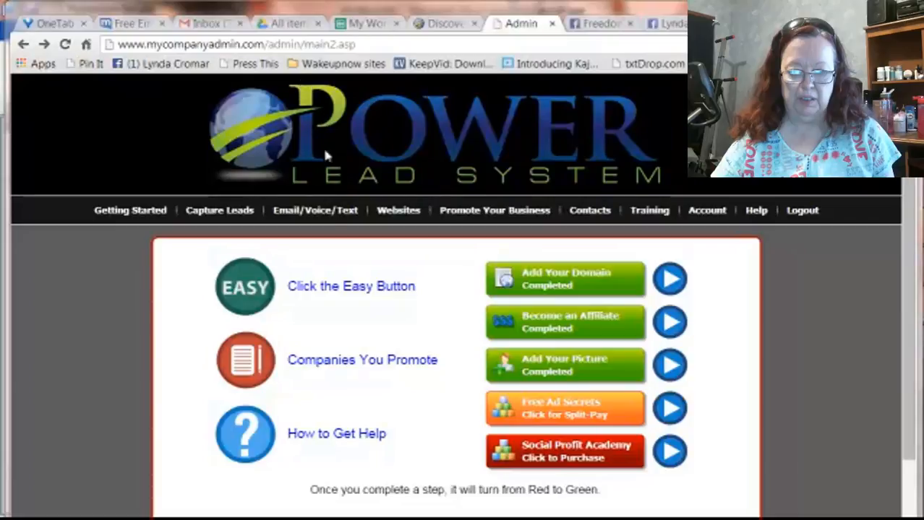
mouse_move(311, 206)
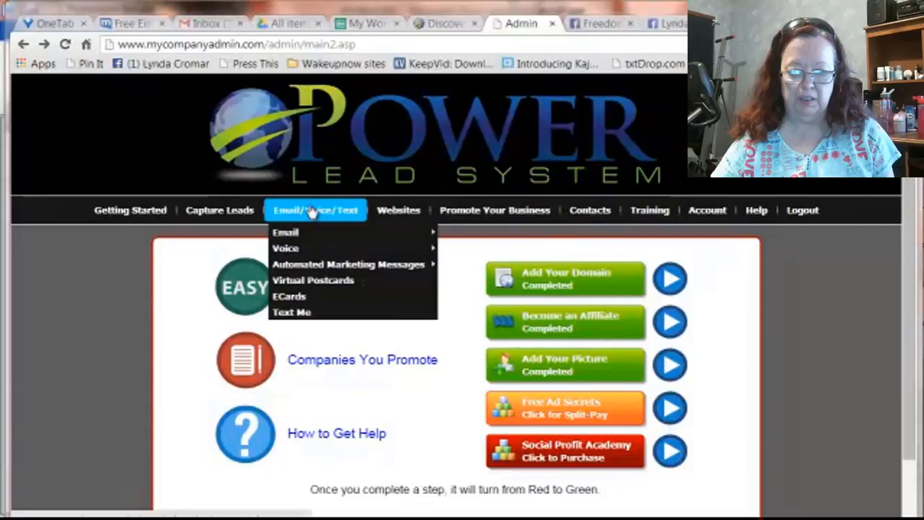
mouse_move(315, 233)
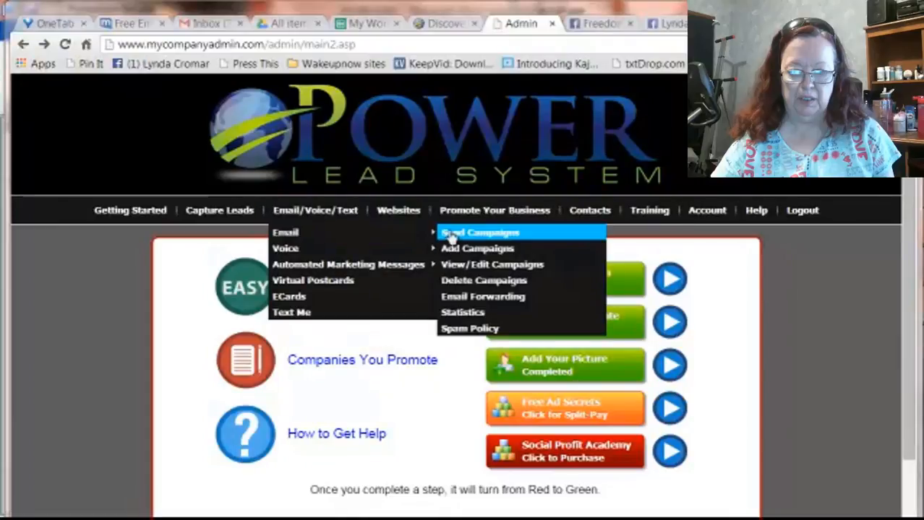
left_click(468, 265)
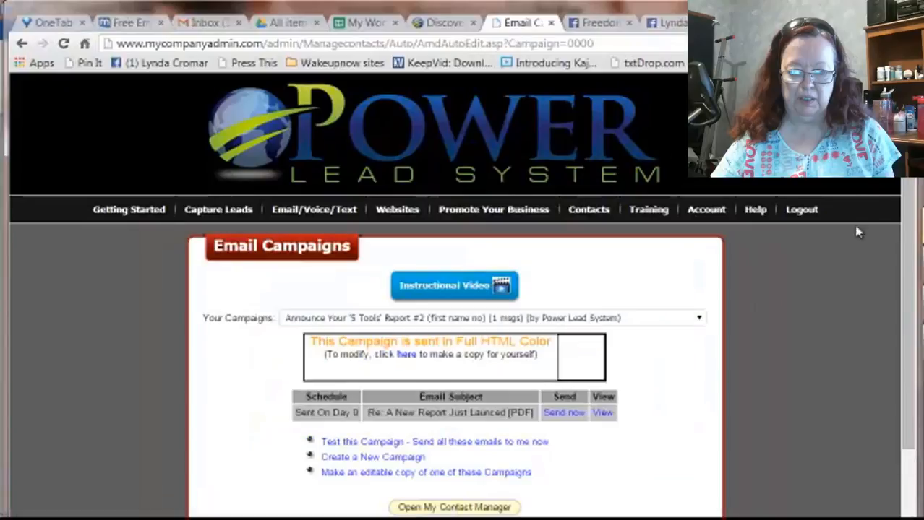
Select the campaign "Promote Your Primary (for all members)" with 16 messages by Power Lead System.
scroll(875, 264, "down", 2)
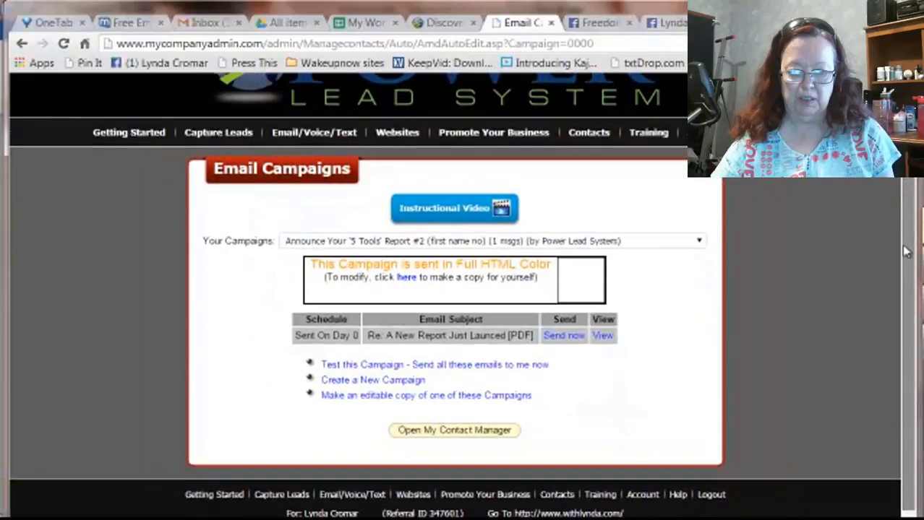
left_click(701, 242)
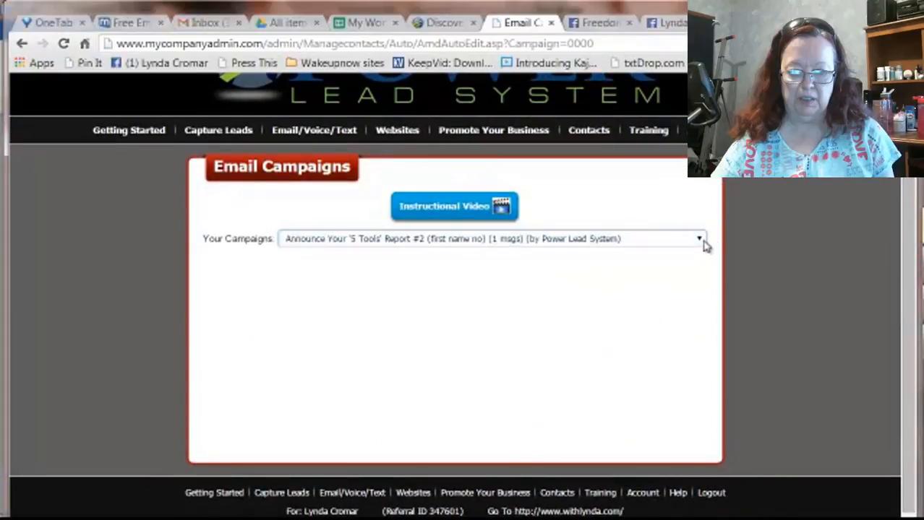
left_click_drag(701, 270, 698, 327)
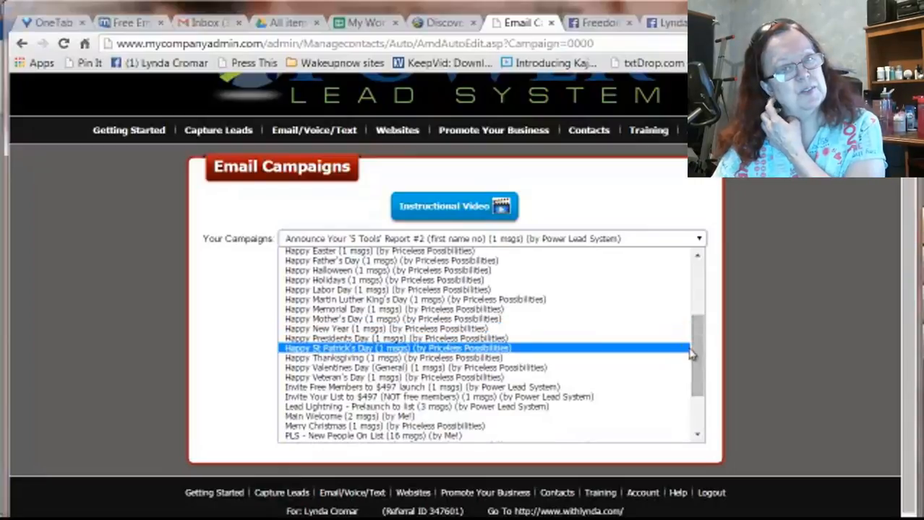
left_click_drag(699, 345, 699, 381)
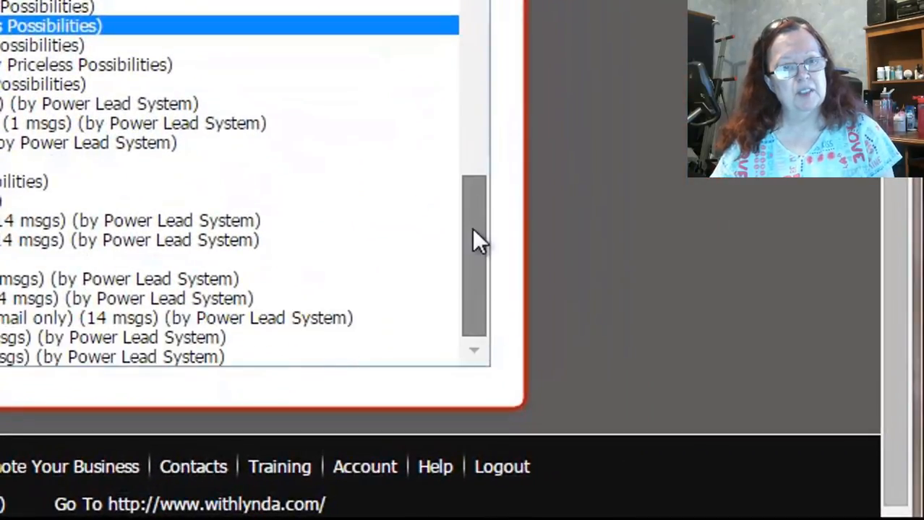
mouse_move(477, 241)
left_mouse_down()
mouse_move(486, 155)
mouse_move(489, 227)
left_mouse_up()
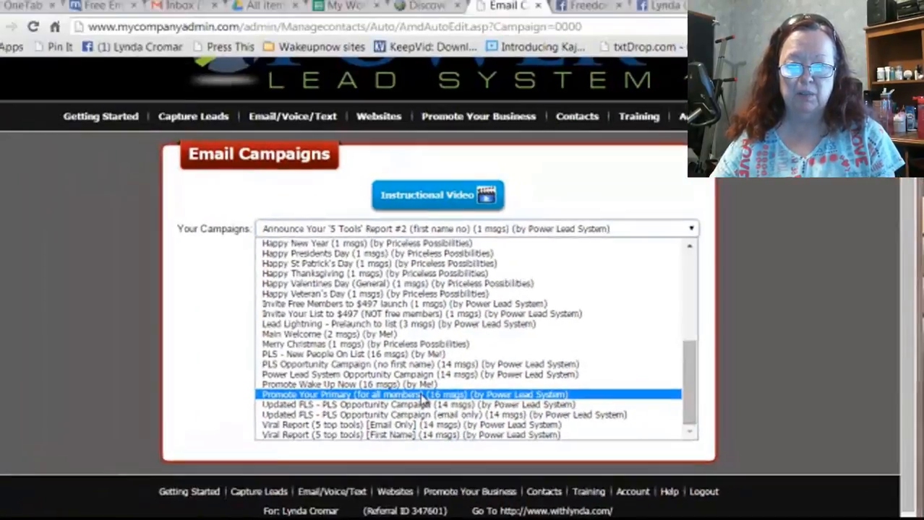
left_click(119, 279)
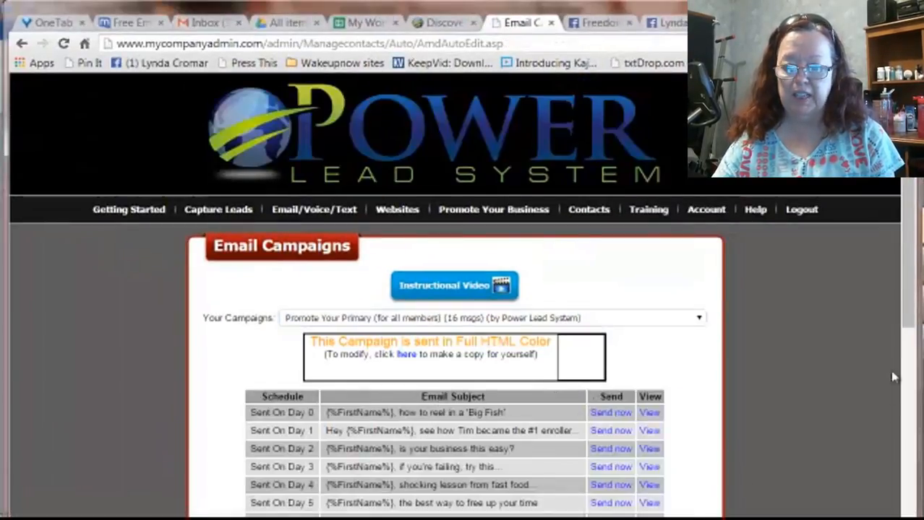
Make an own copy of the selected campaign and name it "Wake Up Now E-mails".
left_click_drag(912, 209, 912, 300)
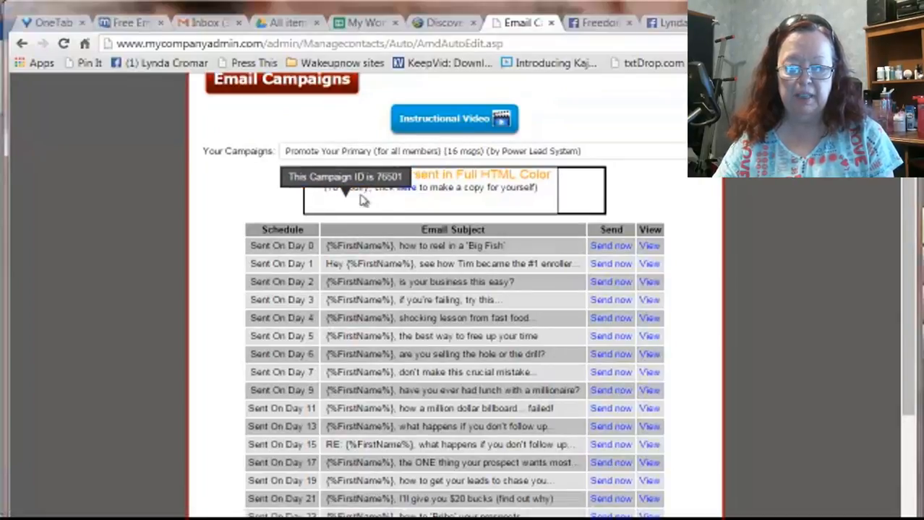
left_click(407, 189)
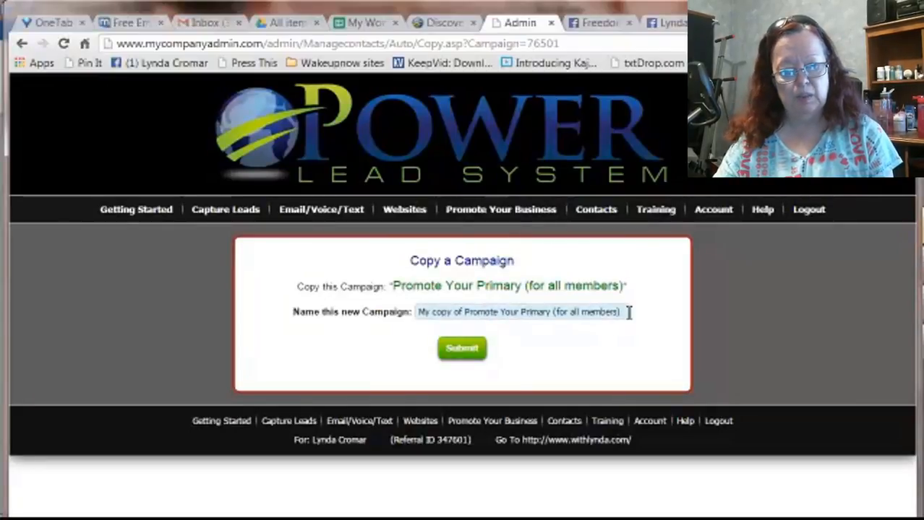
left_click_drag(628, 312, 374, 310)
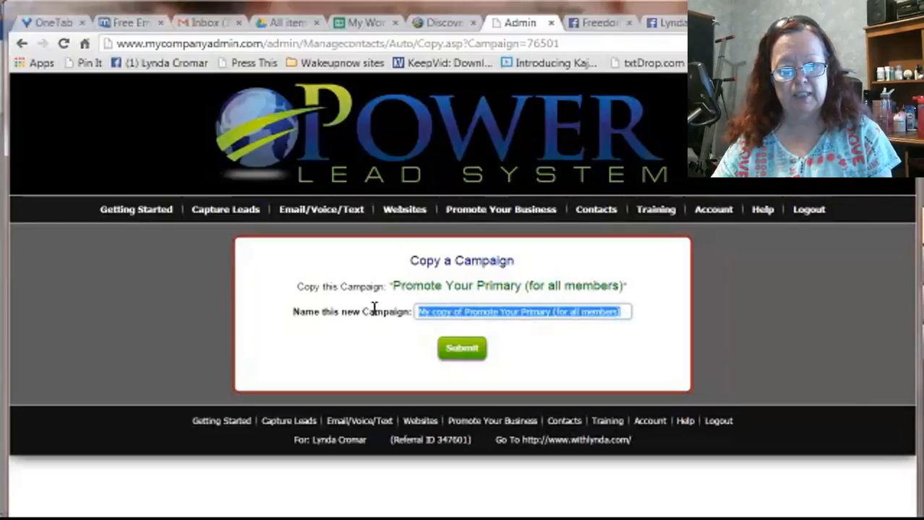
type("Wake U")
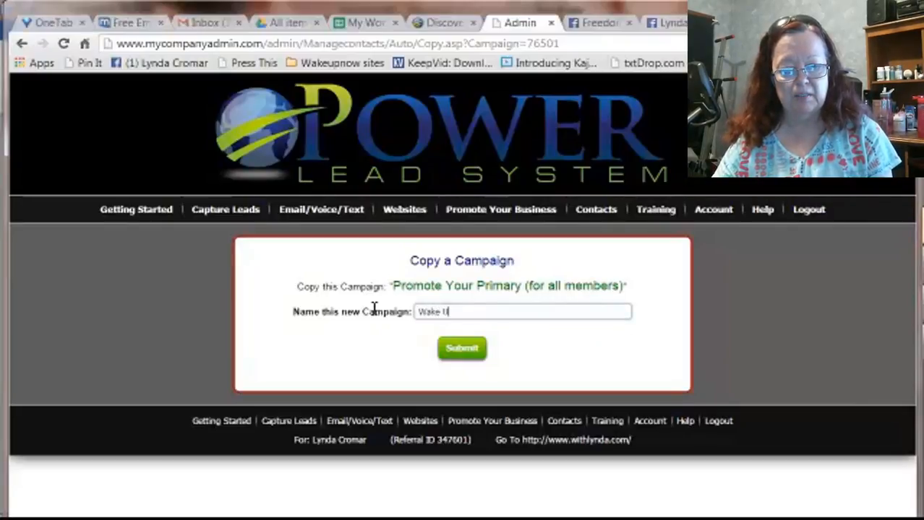
type("p Now ")
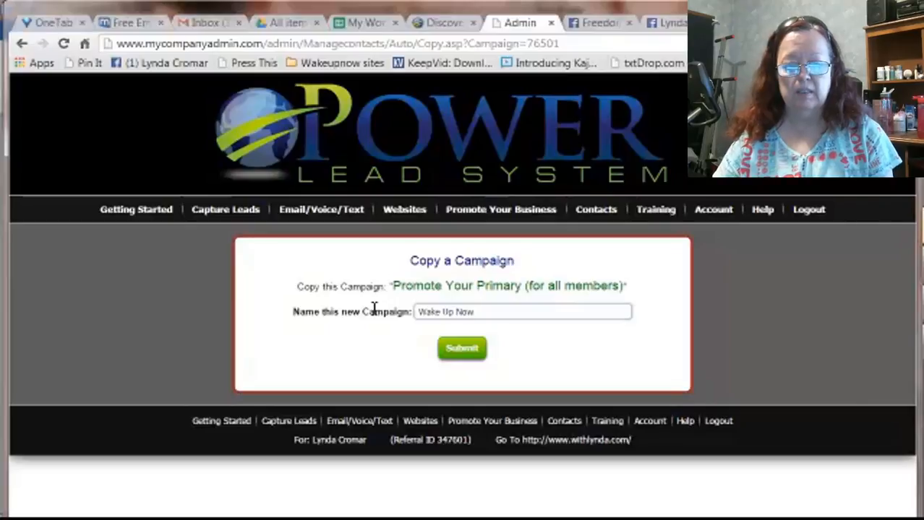
type("E")
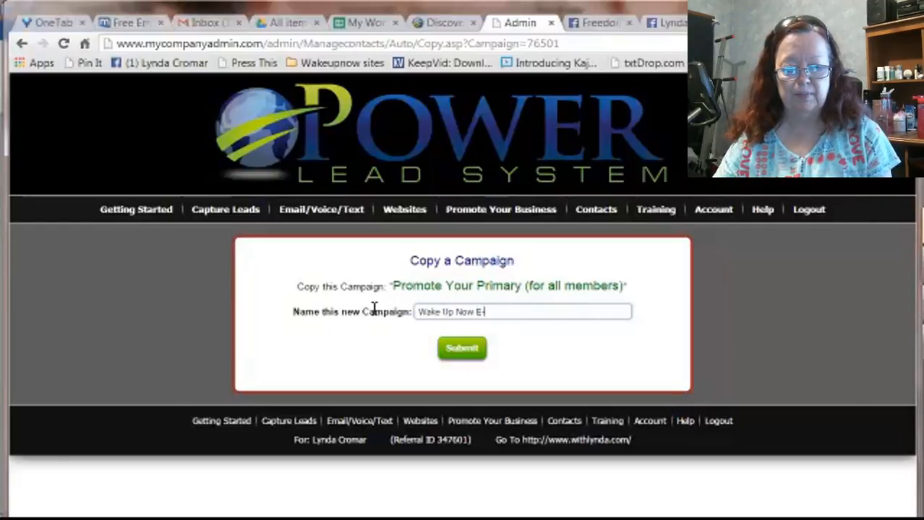
type("-mail")
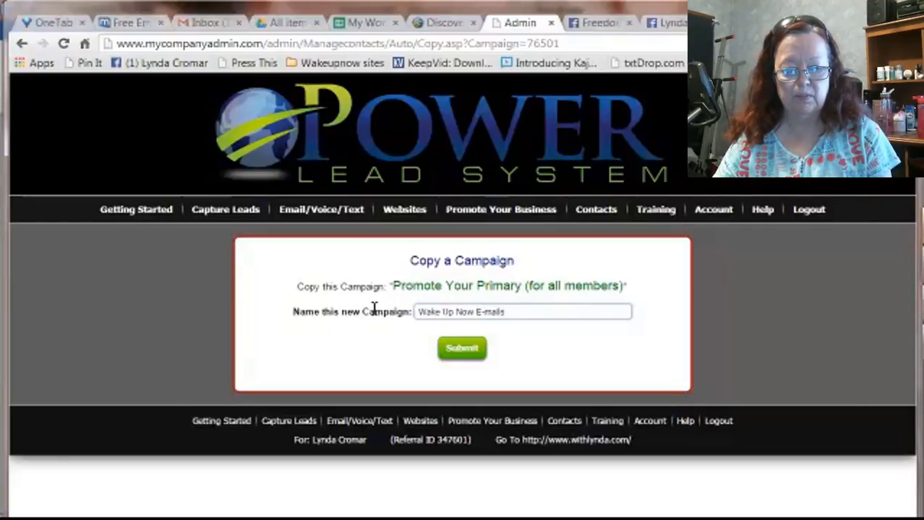
type("s")
left_click(480, 354)
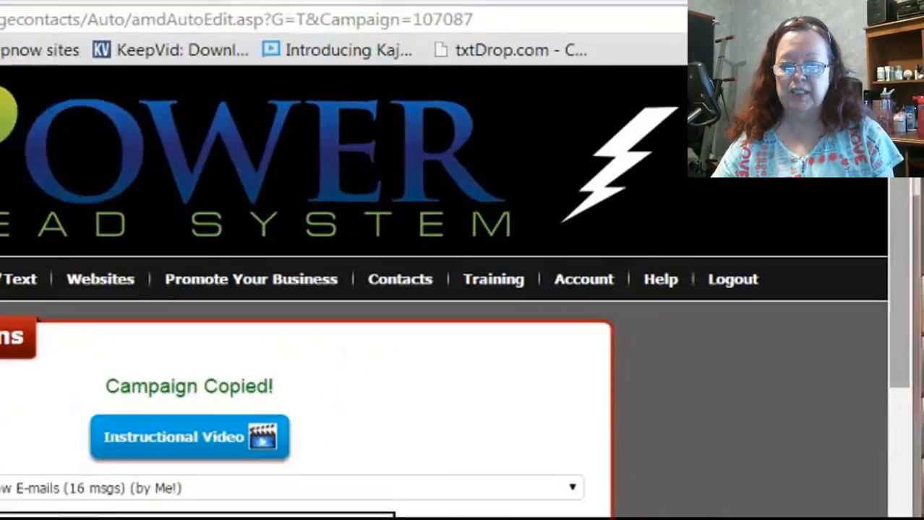
Open the copied campaign's Day 0 'Big Fish' message for editing and review its variable and promoted-company choices.
left_click_drag(901, 148, 907, 355)
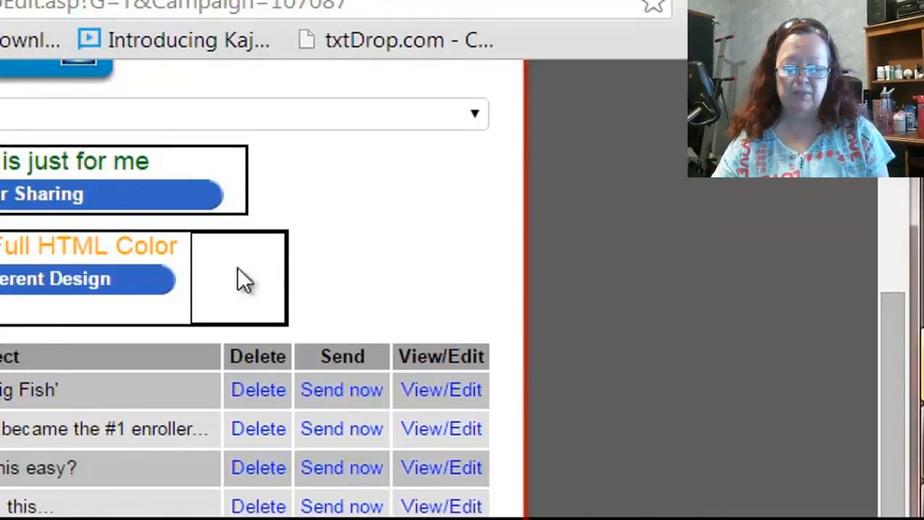
left_click(426, 394)
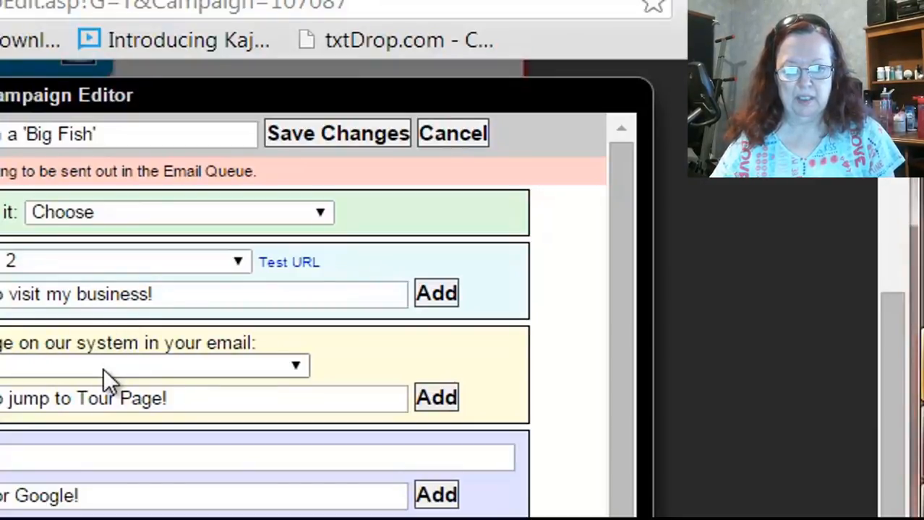
left_click(320, 212)
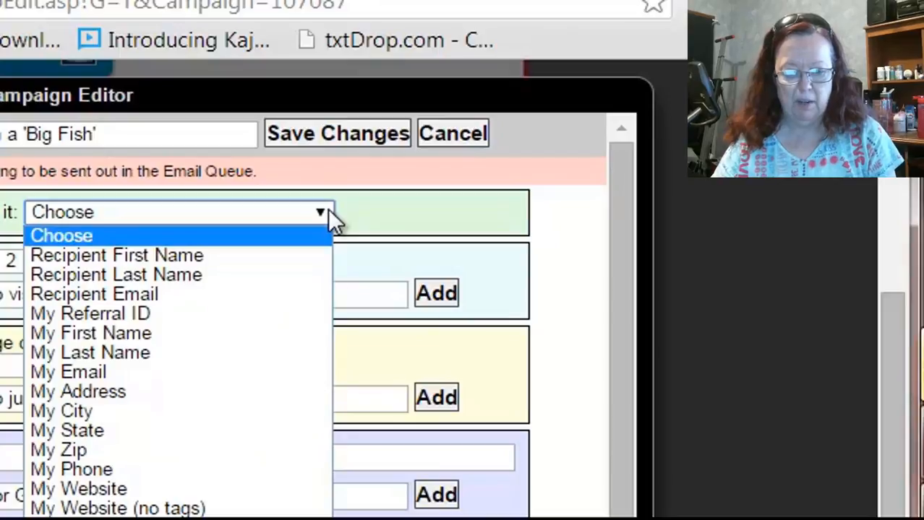
left_click(328, 209)
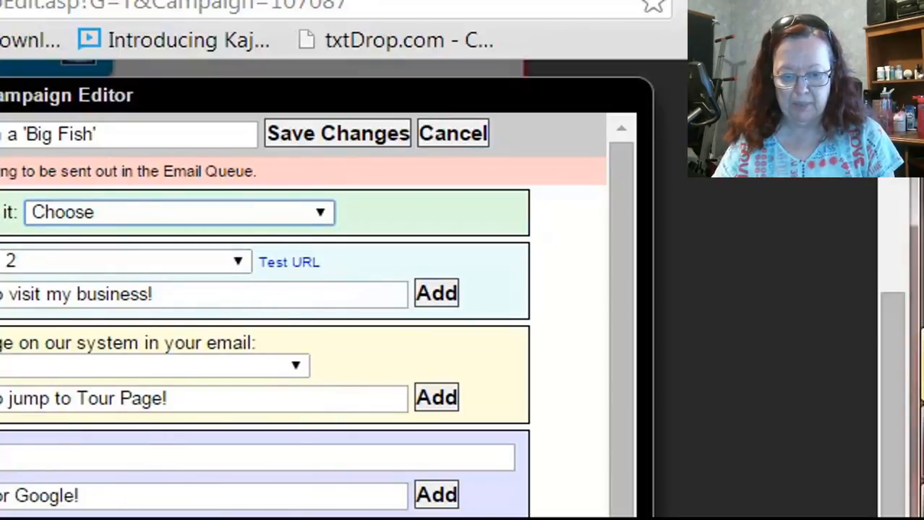
left_click(239, 262)
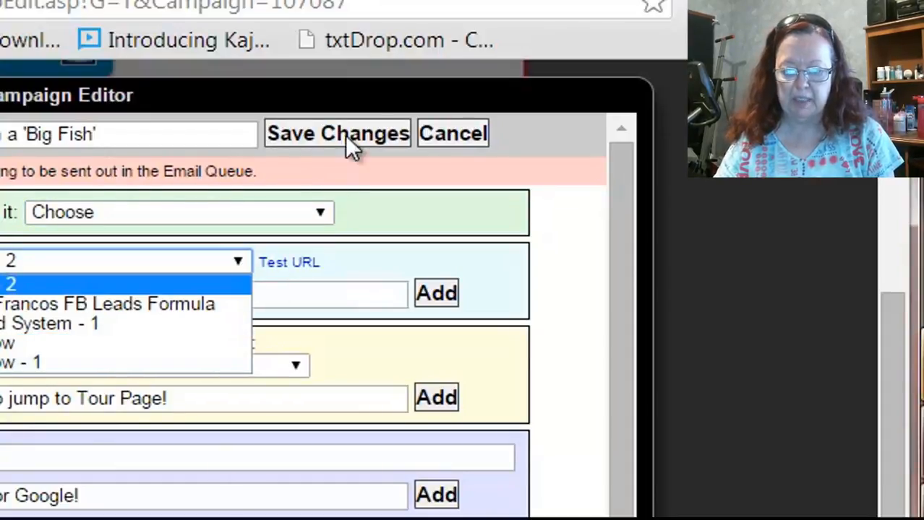
Open the admin login page from the accounts spreadsheet and sign in with the prefilled credentials.
left_click_drag(882, 297, 901, 97)
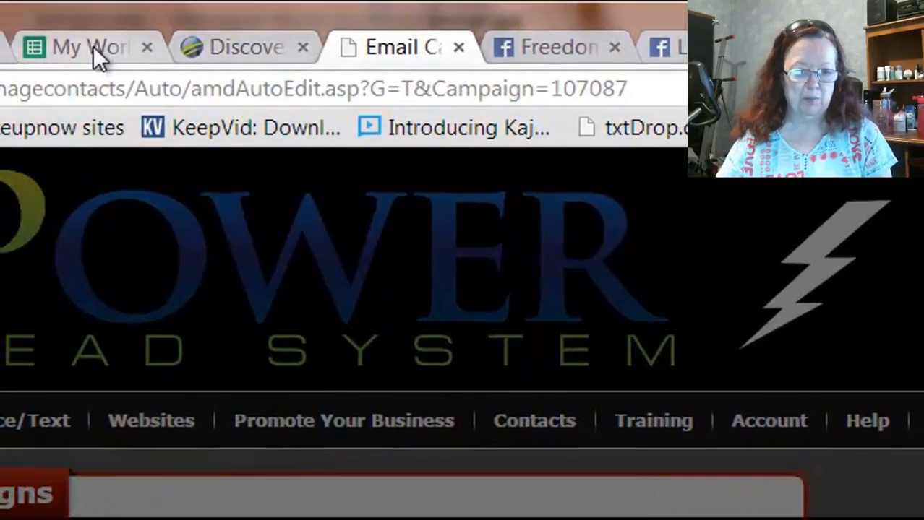
left_click(93, 46)
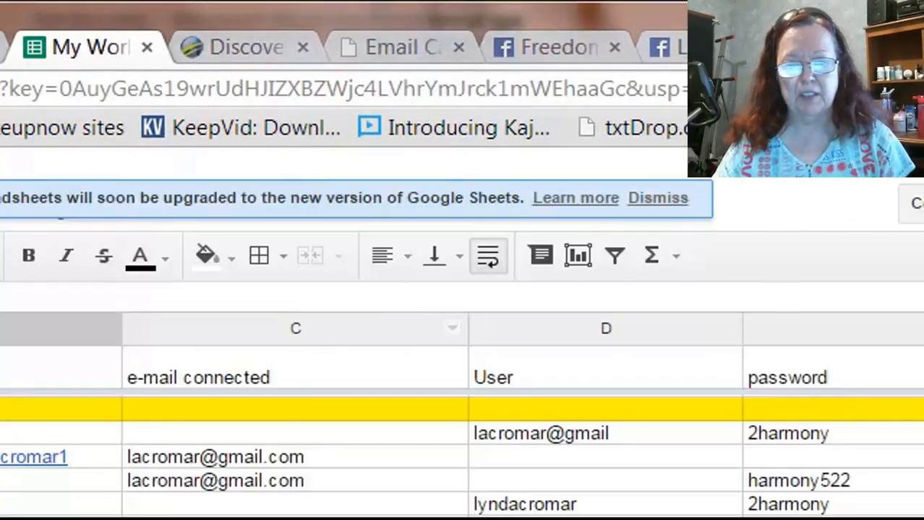
left_click(3, 433)
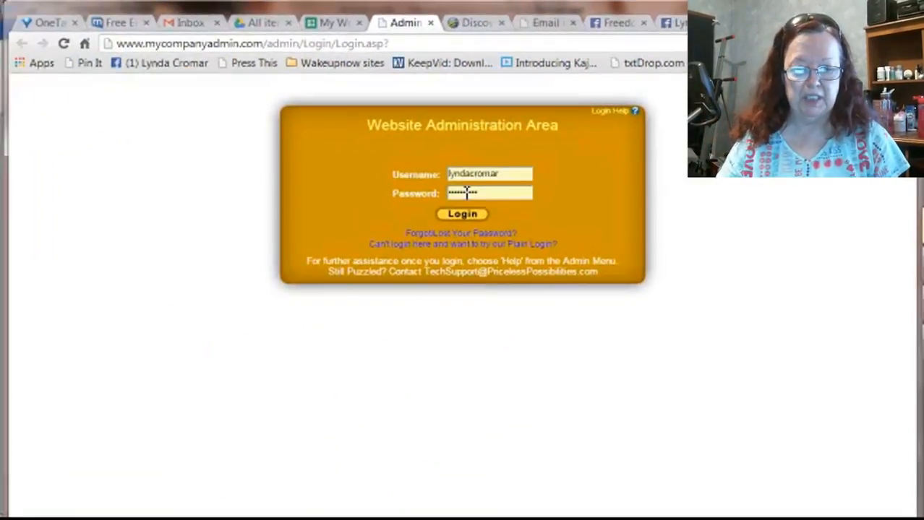
left_click(464, 215)
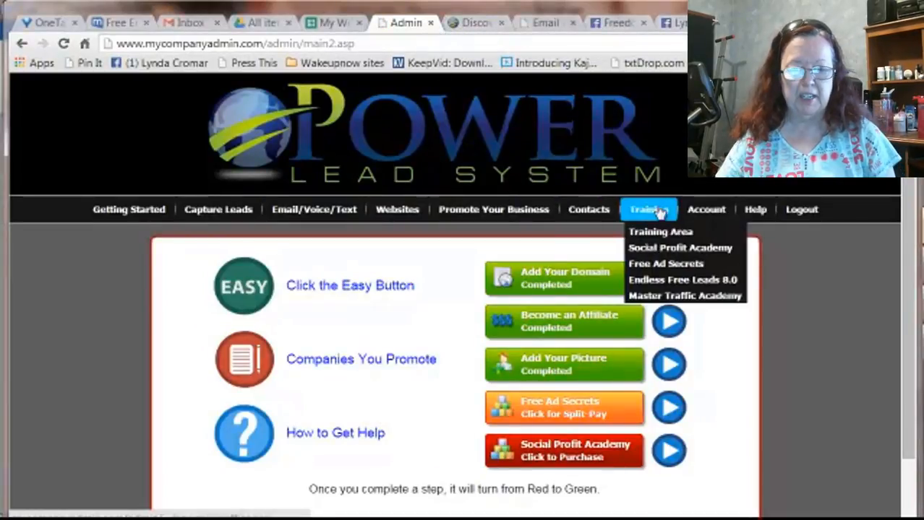
View the account's list of promoted companies with their URLs and the travel capture page open in another tab.
mouse_move(702, 216)
mouse_move(723, 250)
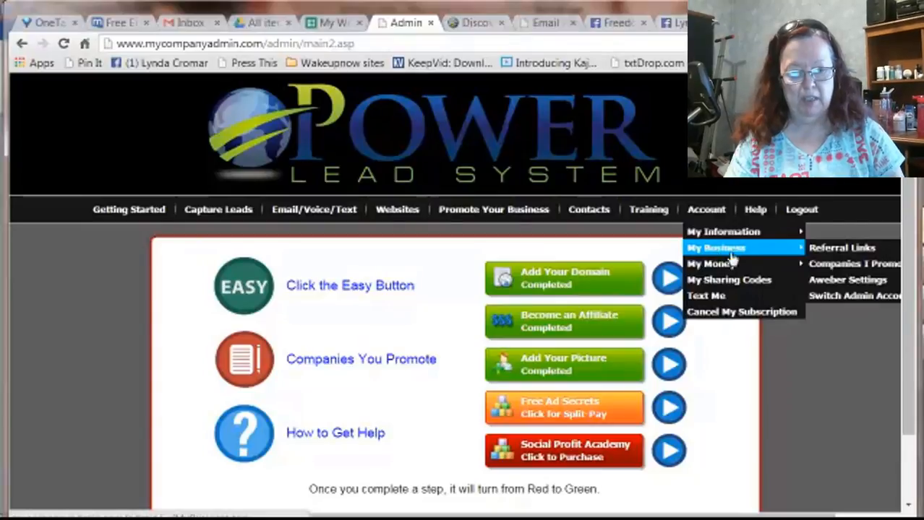
left_click(812, 264)
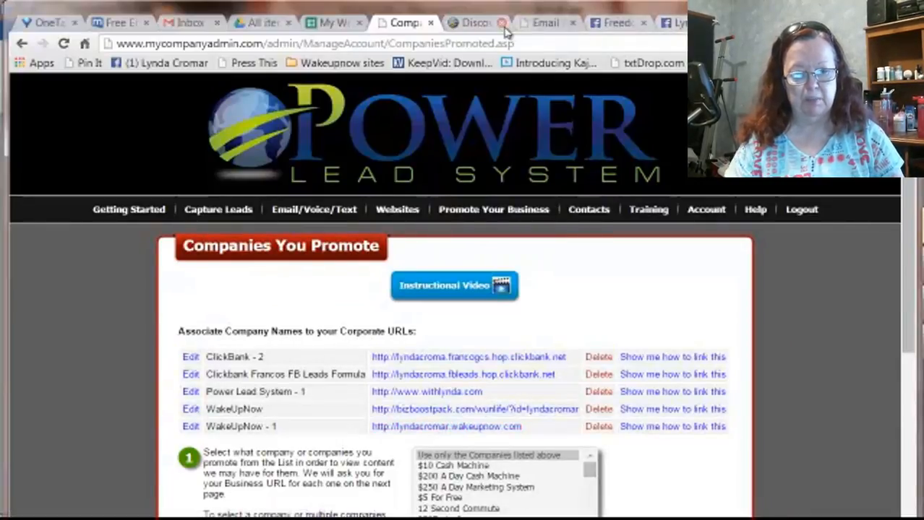
left_click(464, 23)
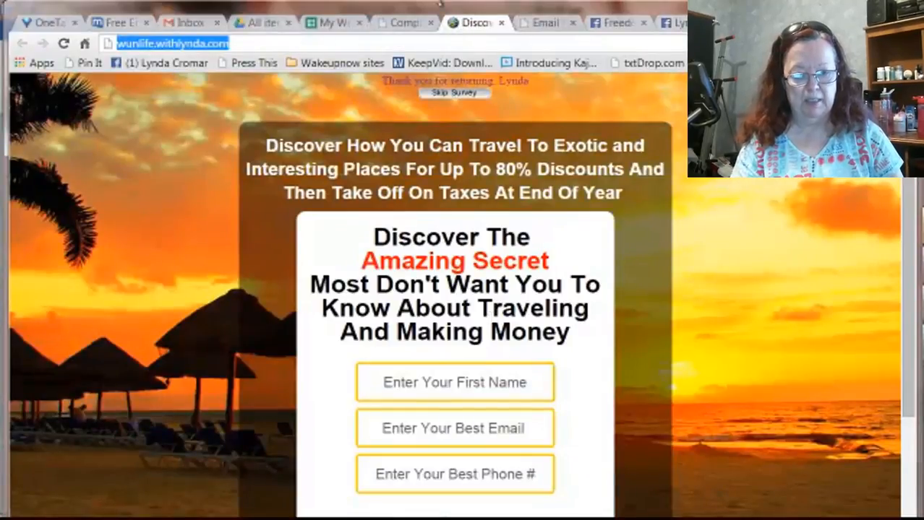
Return to the Day 0 message and choose "WakeUpNow - 1" as the promoted company to link to.
left_click(546, 24)
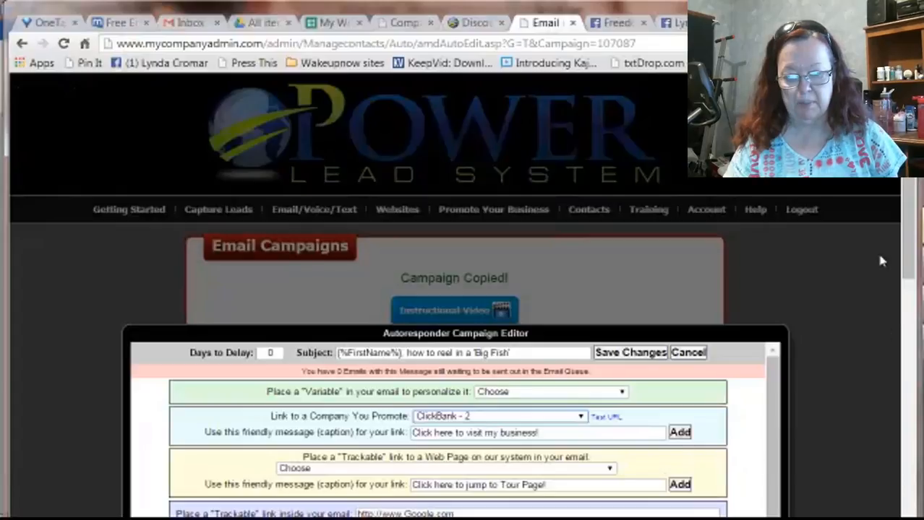
left_click_drag(907, 245, 904, 296)
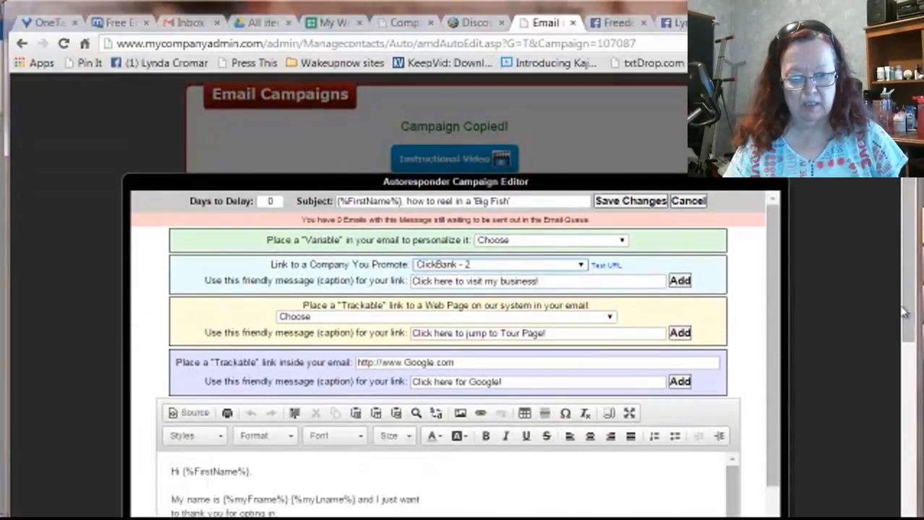
left_click(580, 265)
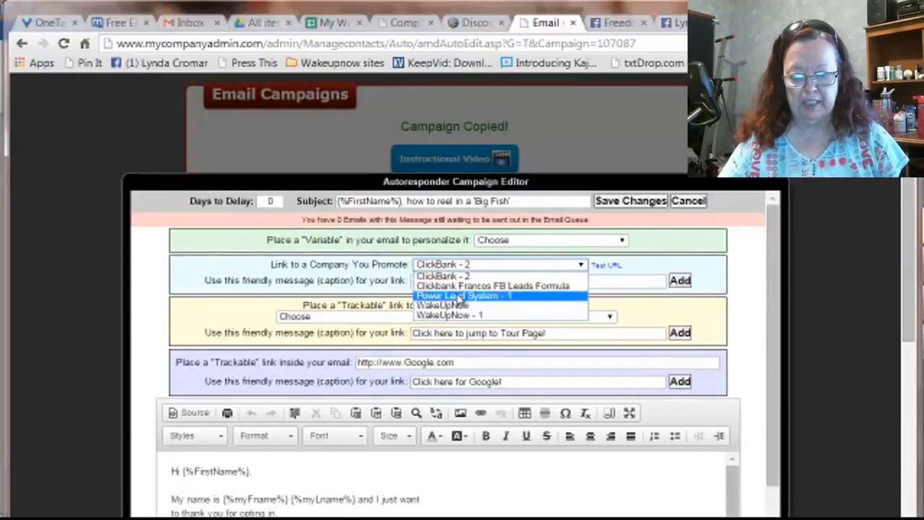
left_click(446, 317)
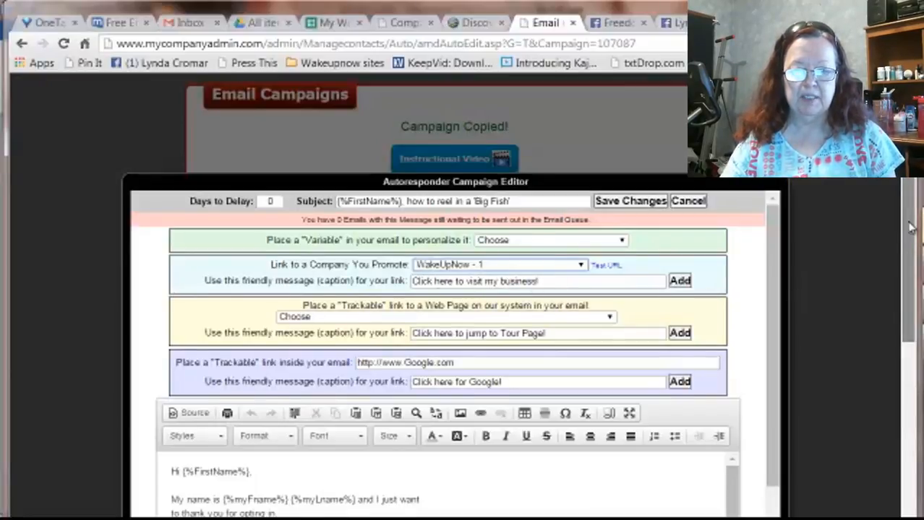
Look through the Day 0 message from its greeting down to the closing P.S. and its link.
scroll(912, 256, "down", 2)
scroll(912, 256, "down", 1)
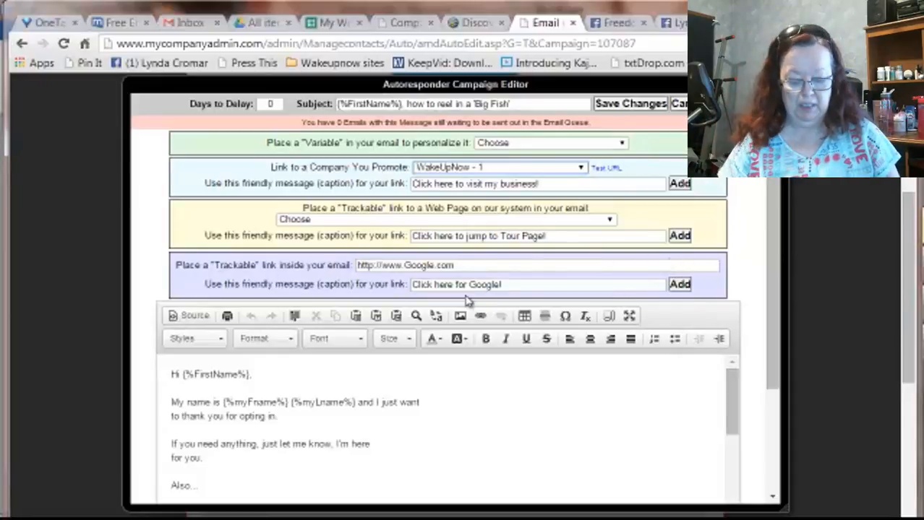
scroll(912, 281, "down", 1)
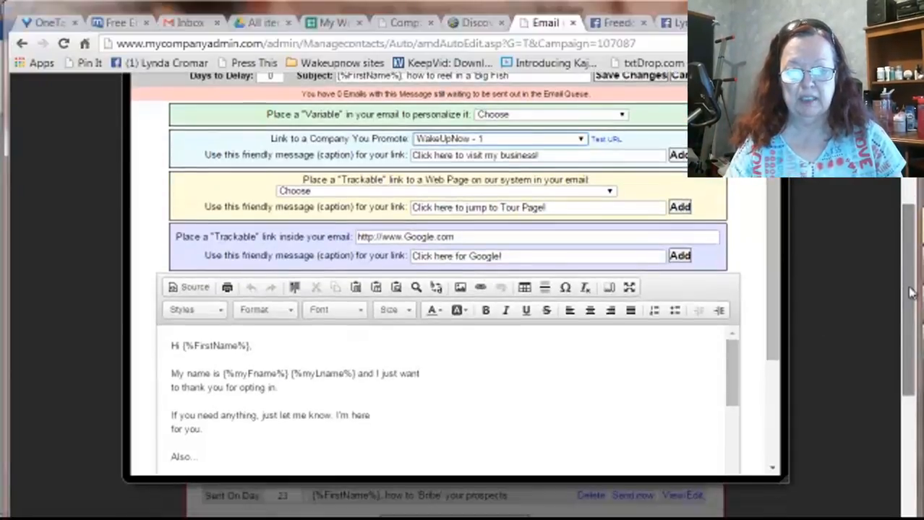
scroll(912, 281, "up", 1)
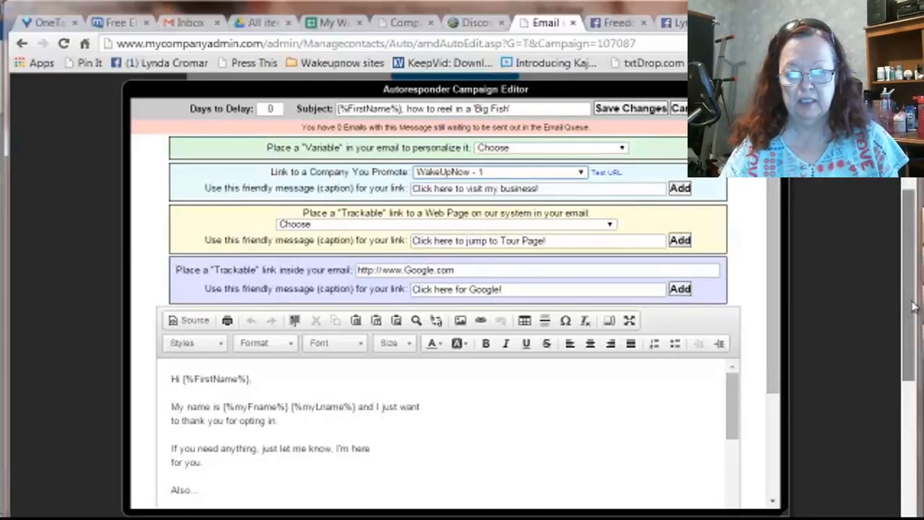
left_click_drag(912, 306, 829, 336)
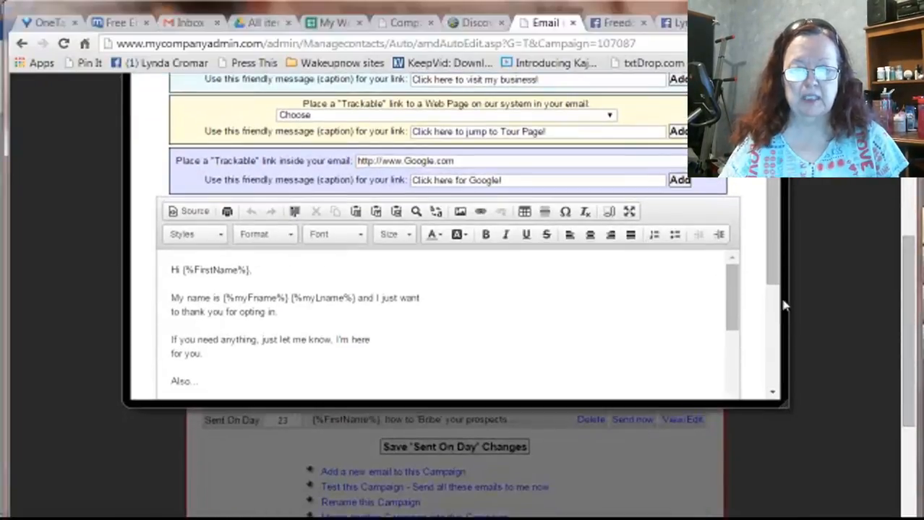
scroll(867, 256, "up", 3)
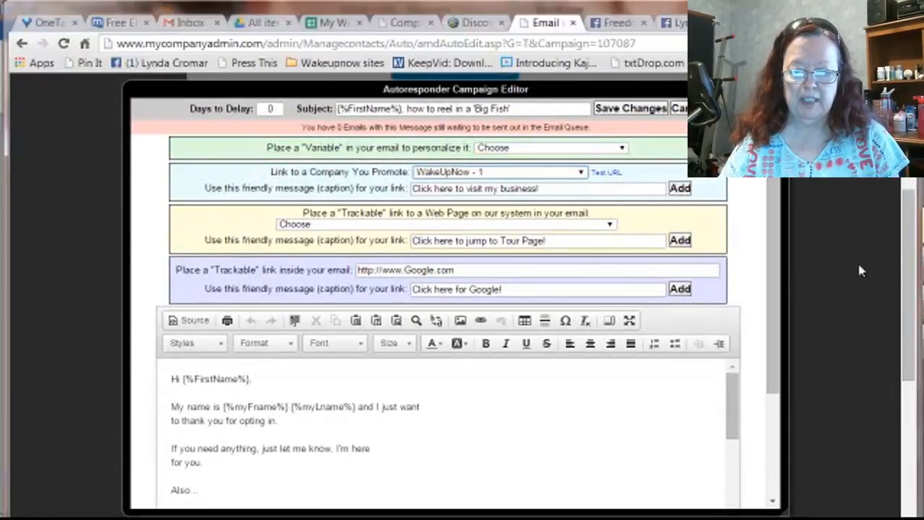
scroll(860, 271, "down", 3)
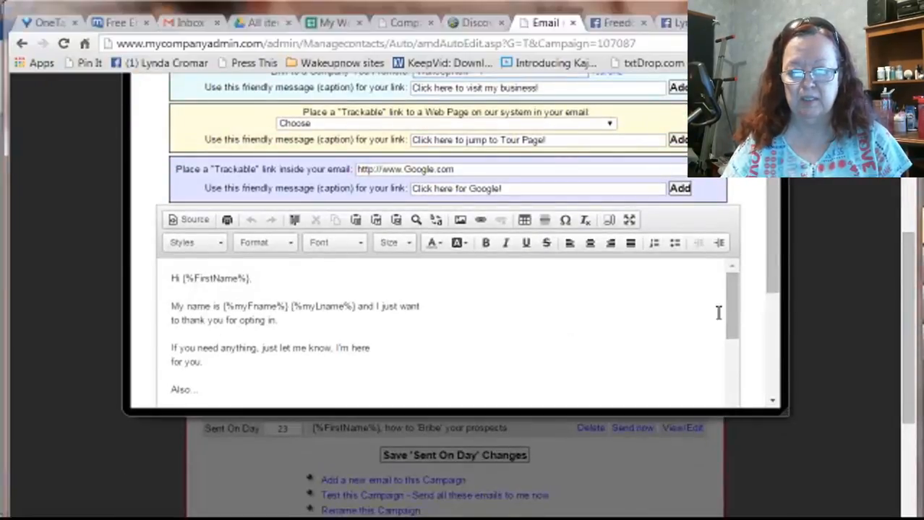
left_click_drag(732, 289, 757, 463)
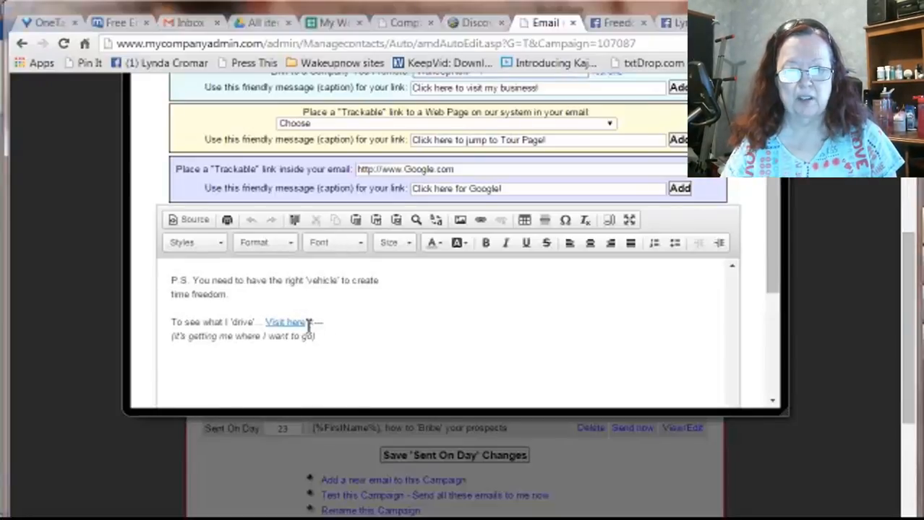
left_click_drag(308, 324, 267, 327)
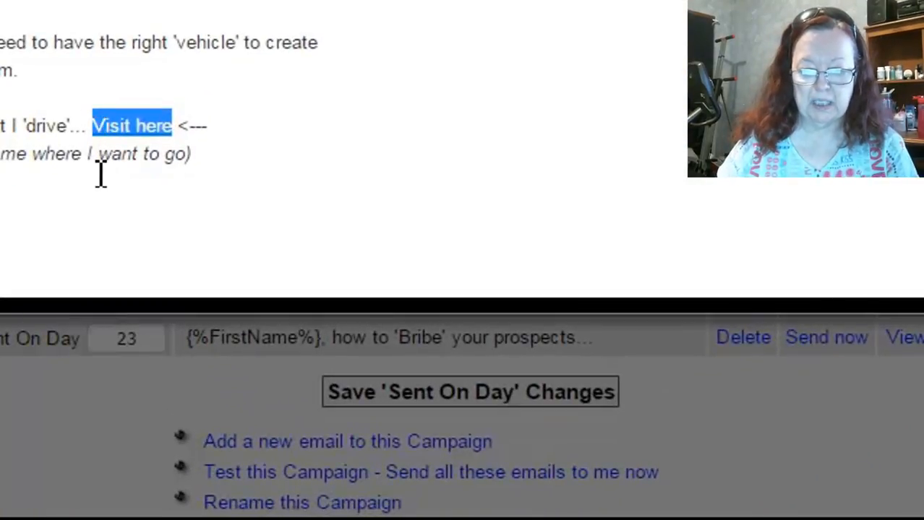
left_click(148, 129)
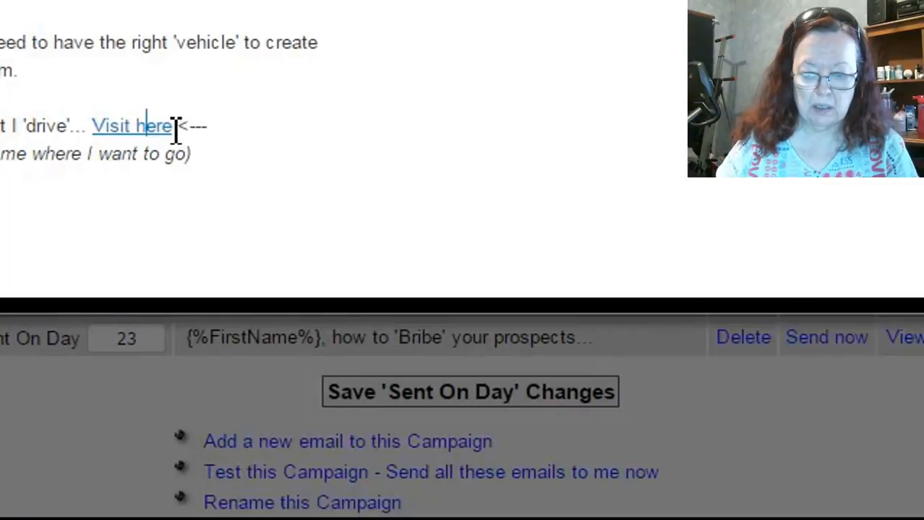
left_click_drag(176, 130, 93, 129)
right_click(126, 130)
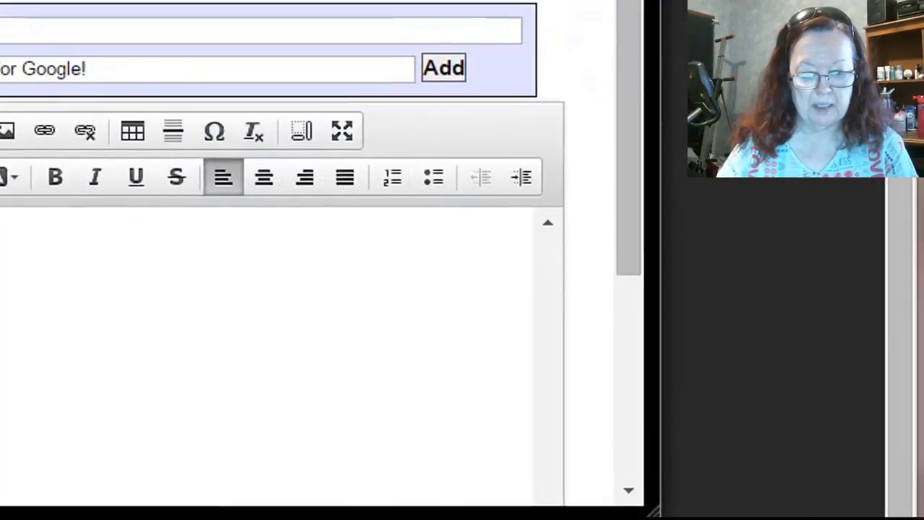
left_click(506, 243)
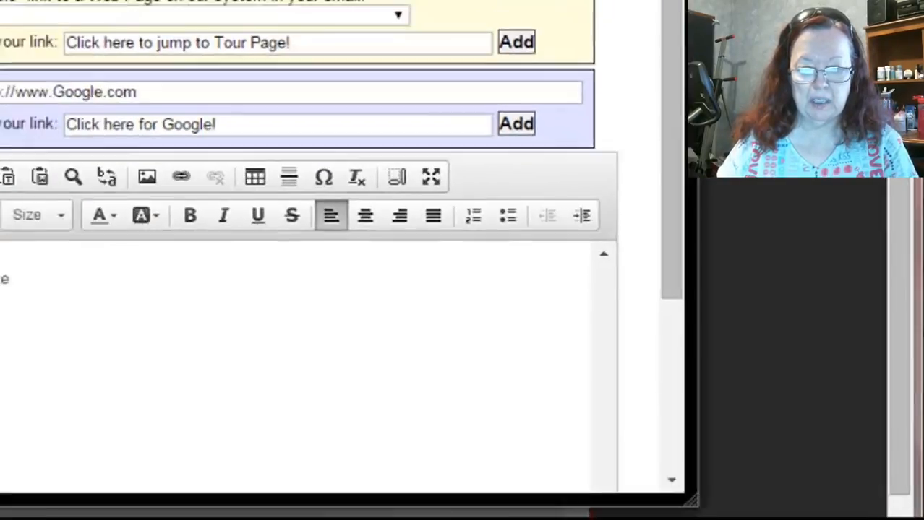
Replace the two closing lines beginning "To see what I 'drive'..." under the P.S. with "If you have heard enough then".
left_click_drag(311, 344, 156, 332)
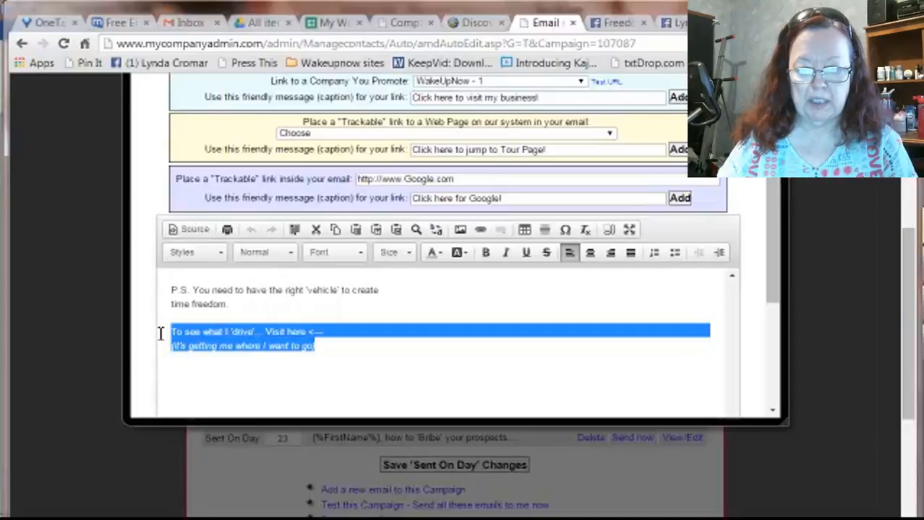
key("Delete")
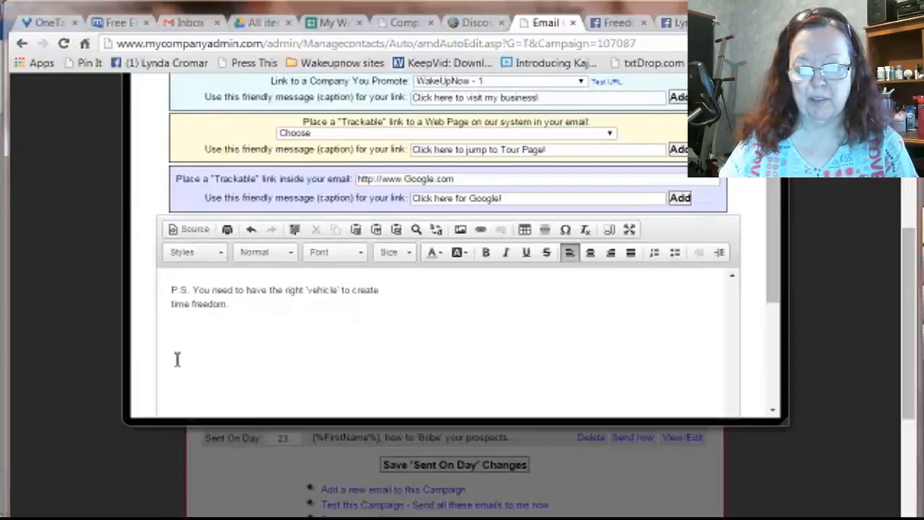
type("If")
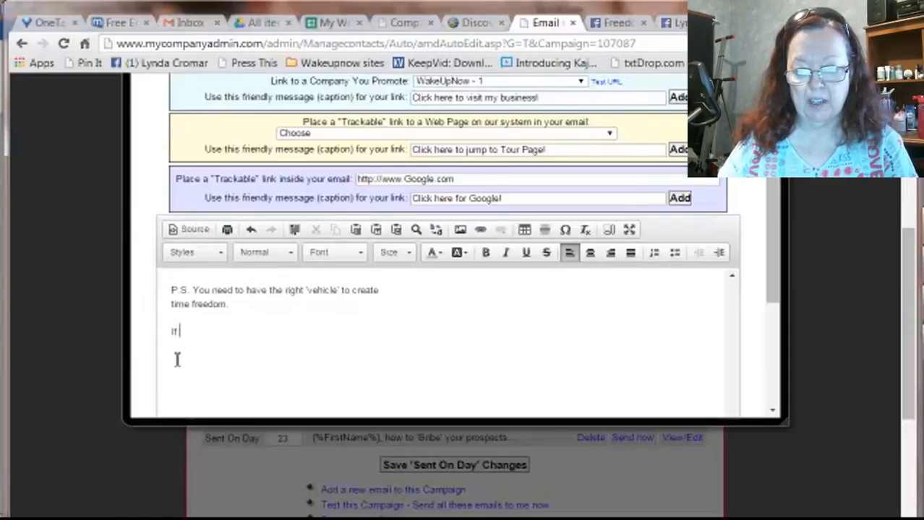
type(" you hav")
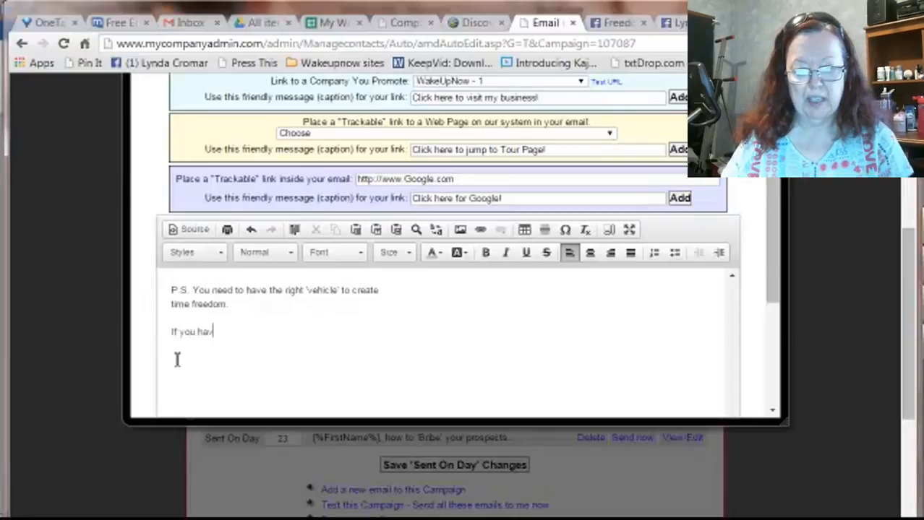
type("e heard e")
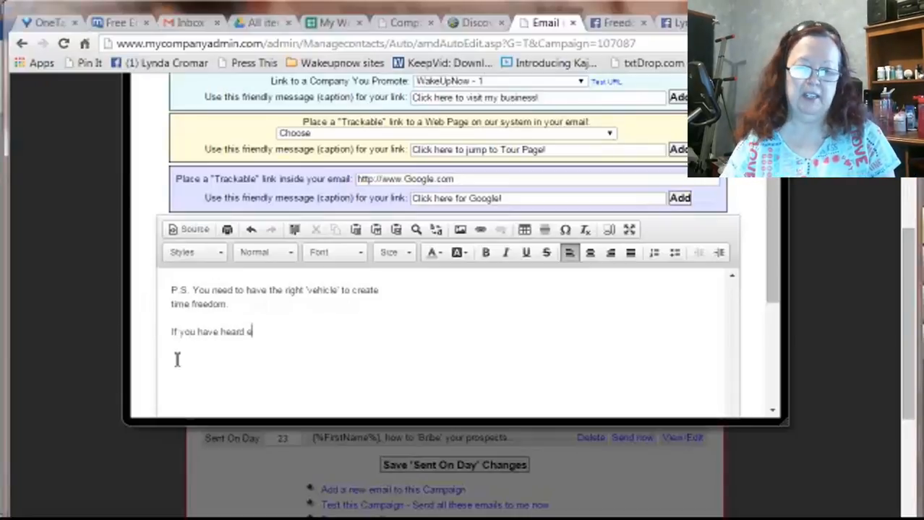
type("nough then")
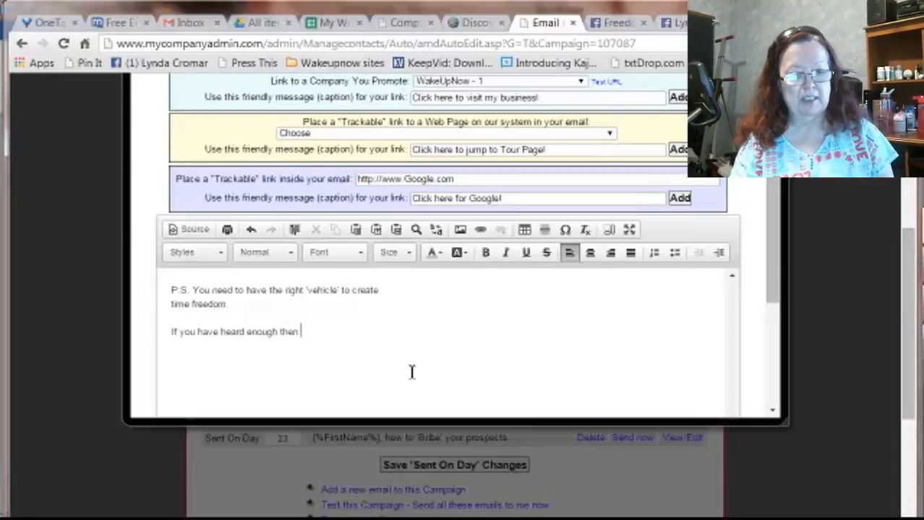
Insert the "WakeUpNow - 1" company link captioned "Click here to visit my business!" after "If you have heard enough then".
scroll(912, 297, "up", 1)
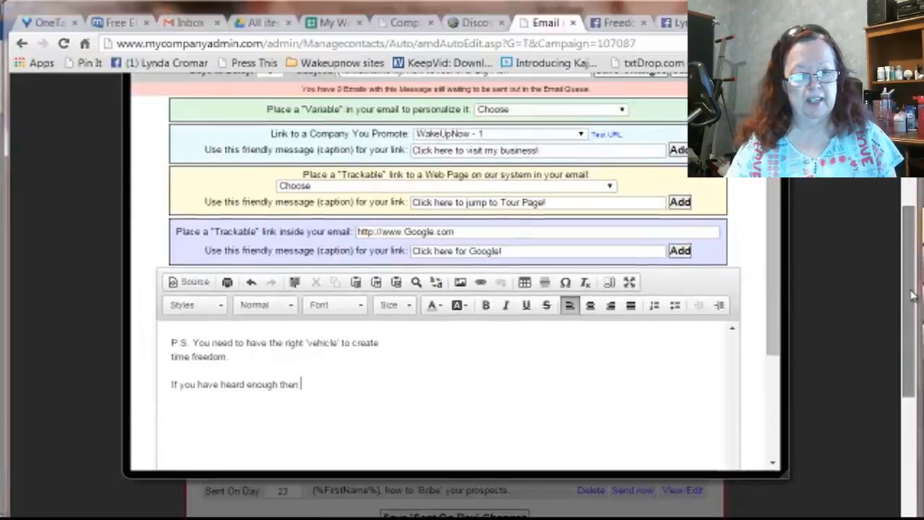
scroll(912, 296, "up", 1)
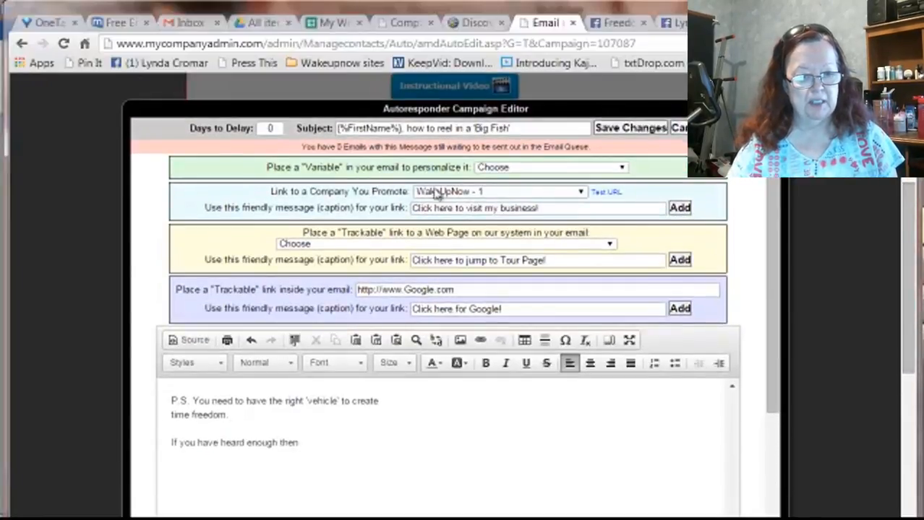
left_click(680, 210)
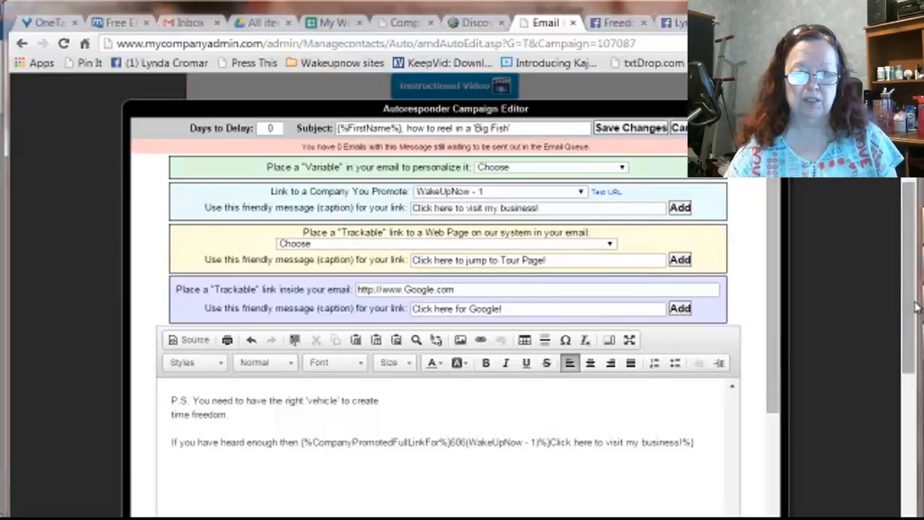
scroll(911, 345, "down", 2)
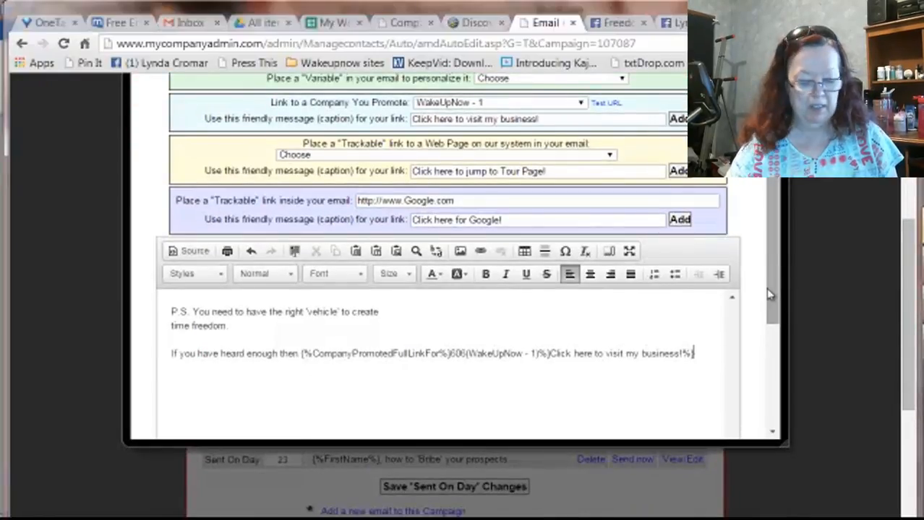
left_click_drag(771, 294, 768, 315)
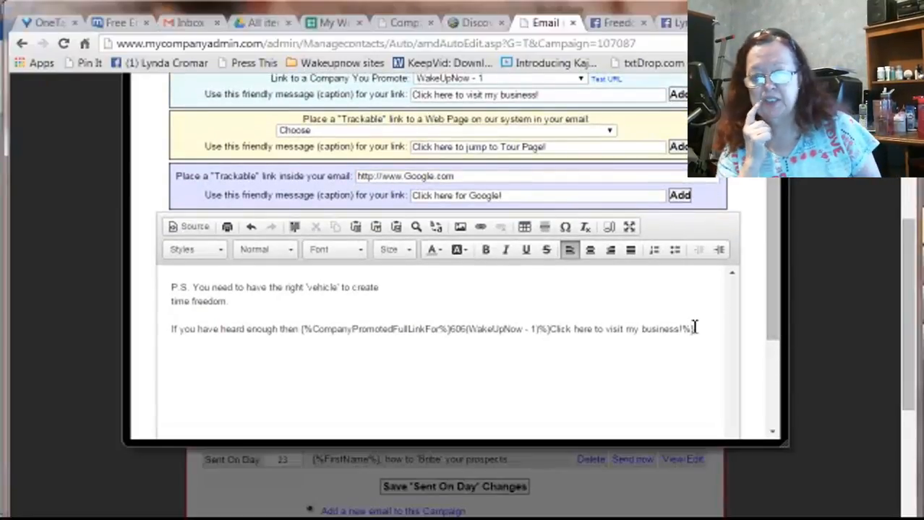
scroll(693, 327, "up", 10)
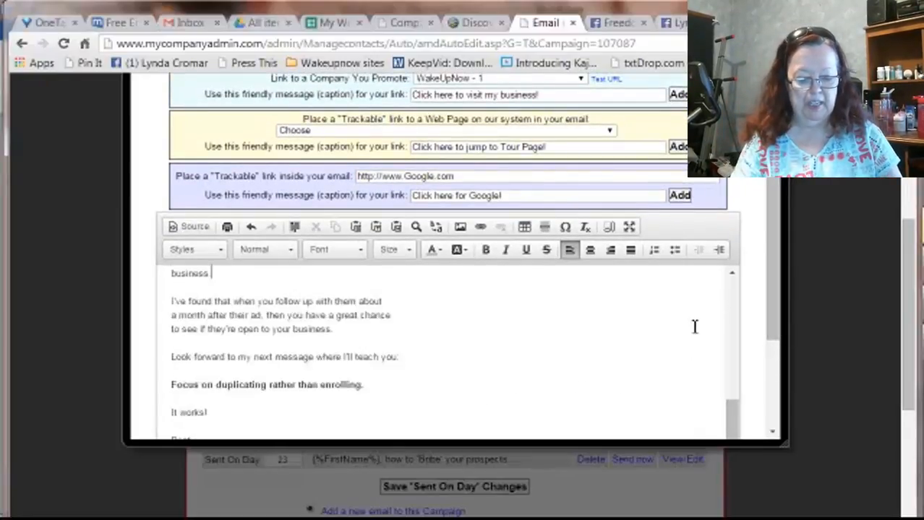
scroll(694, 327, "up", 2)
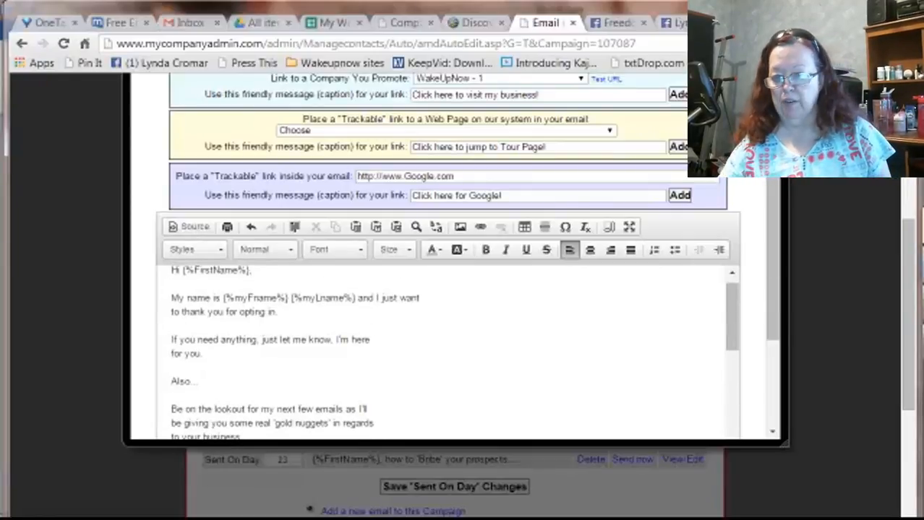
left_click(922, 269)
left_click(860, 365)
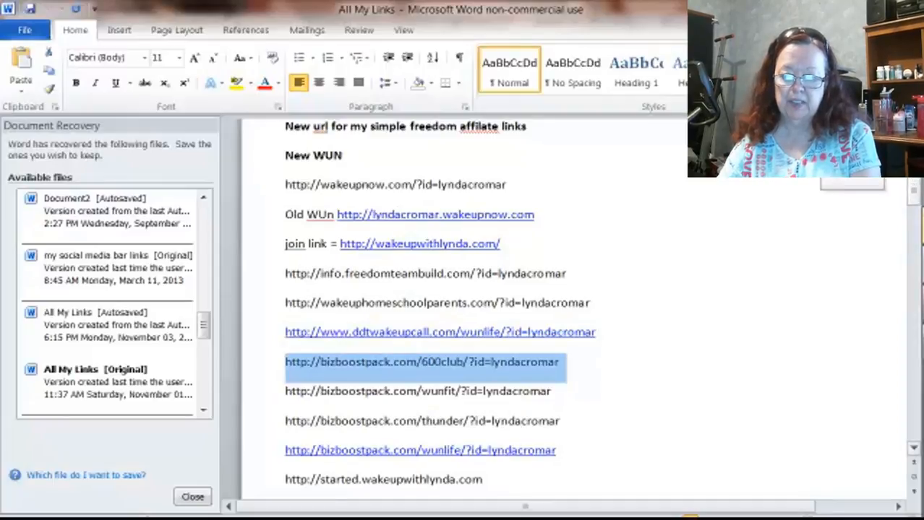
left_click_drag(914, 191, 913, 182)
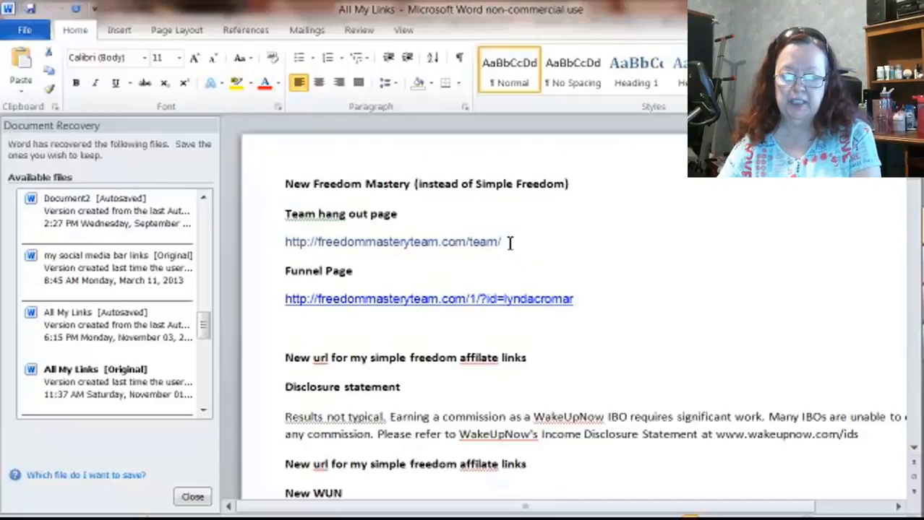
left_click_drag(510, 244, 286, 243)
key("ctrl+c")
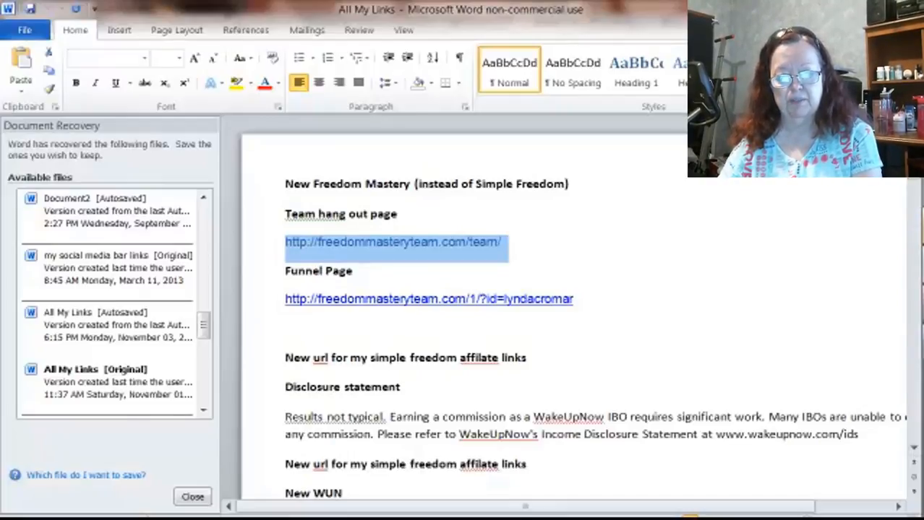
left_click(846, 8)
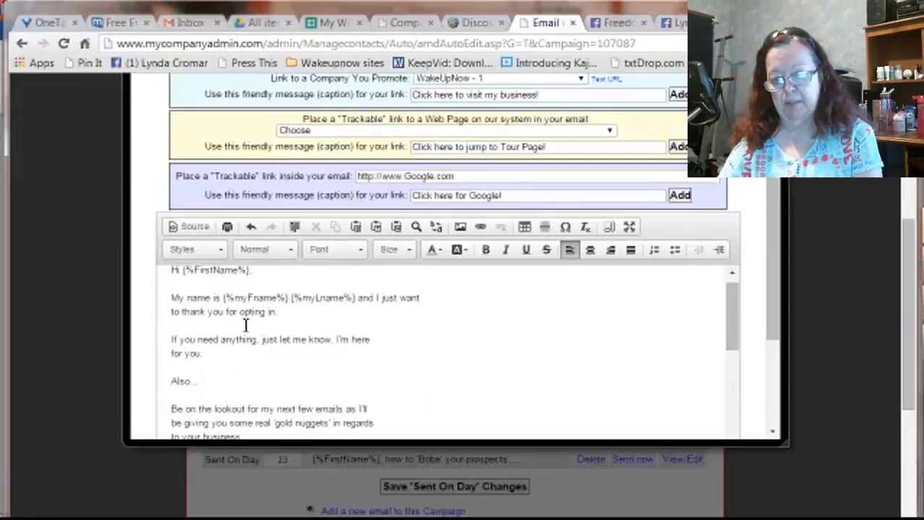
Add the lines "Oh by the way we had an awesom hangout recently :)" and "You can see it here" above "Also...".
left_click(231, 361)
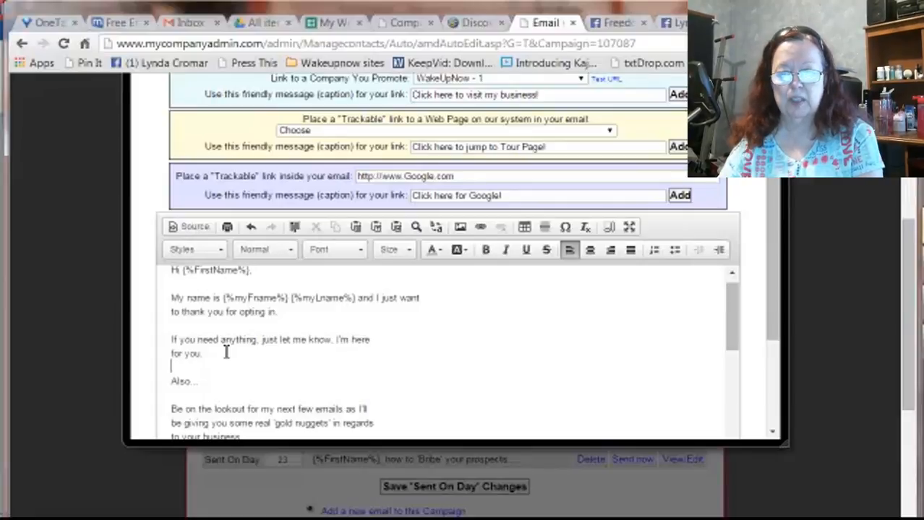
key("Return")
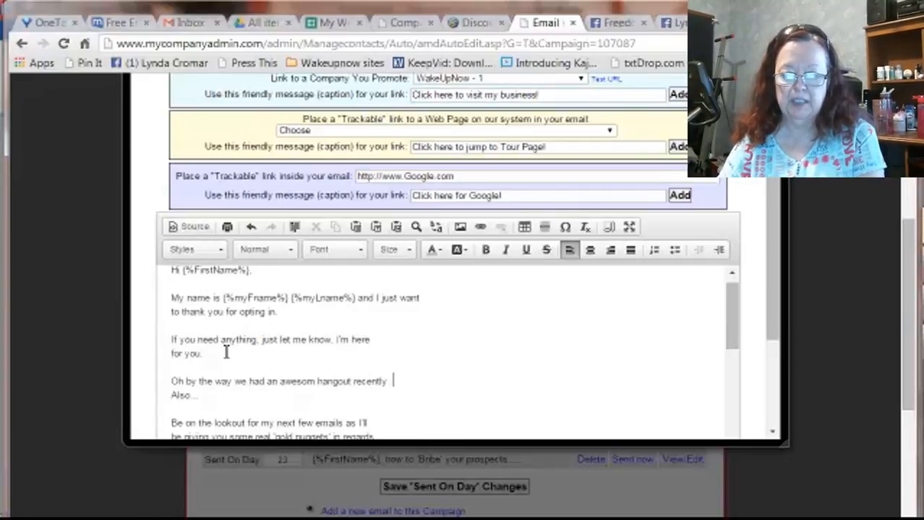
key("Return")
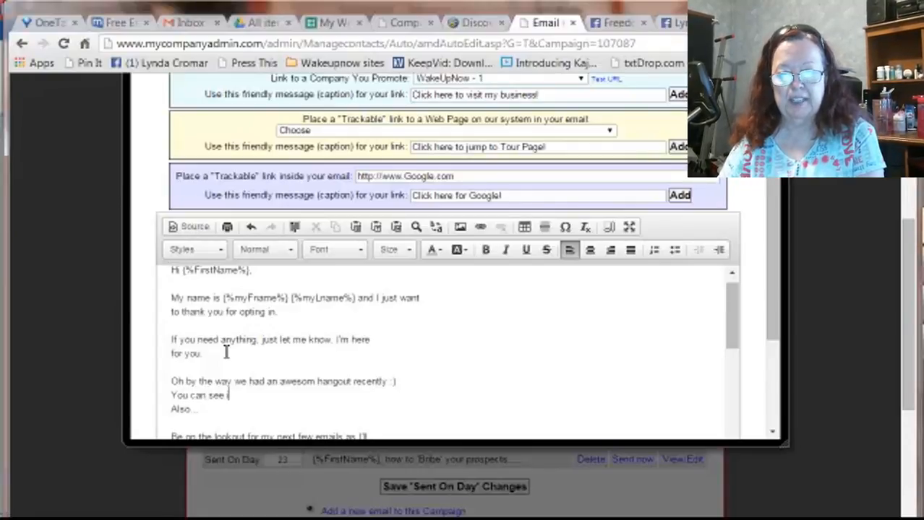
key("Return")
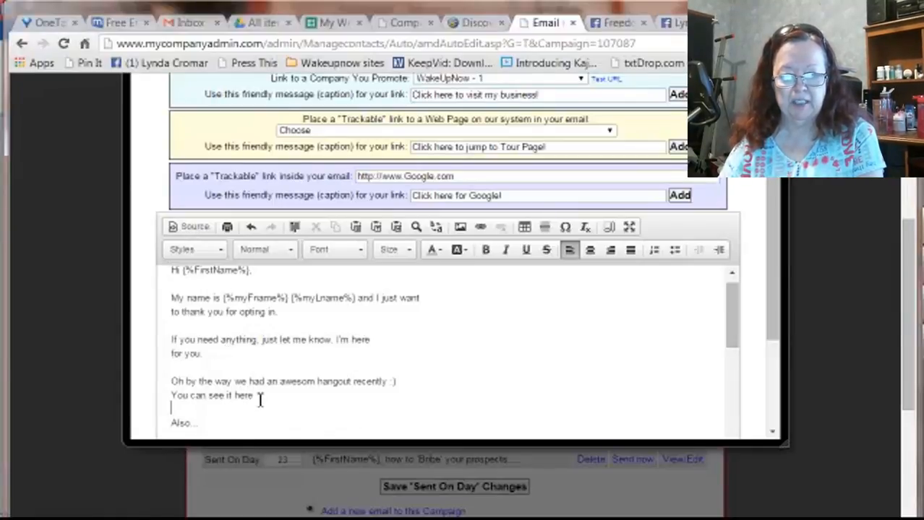
left_click_drag(260, 400, 174, 402)
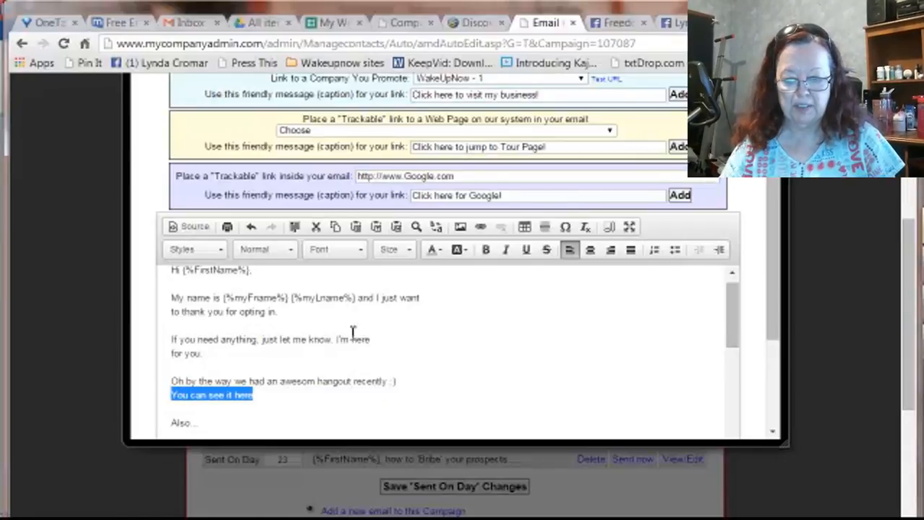
left_click(480, 229)
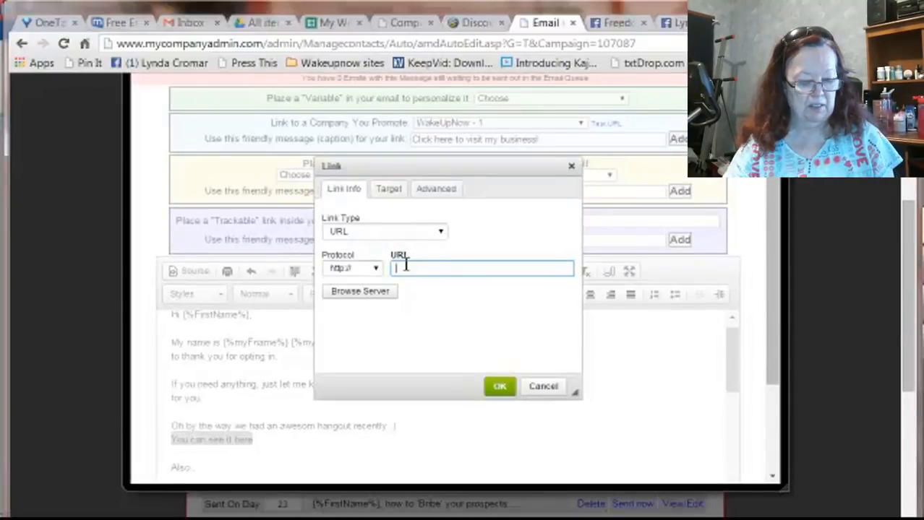
key("ctrl+v")
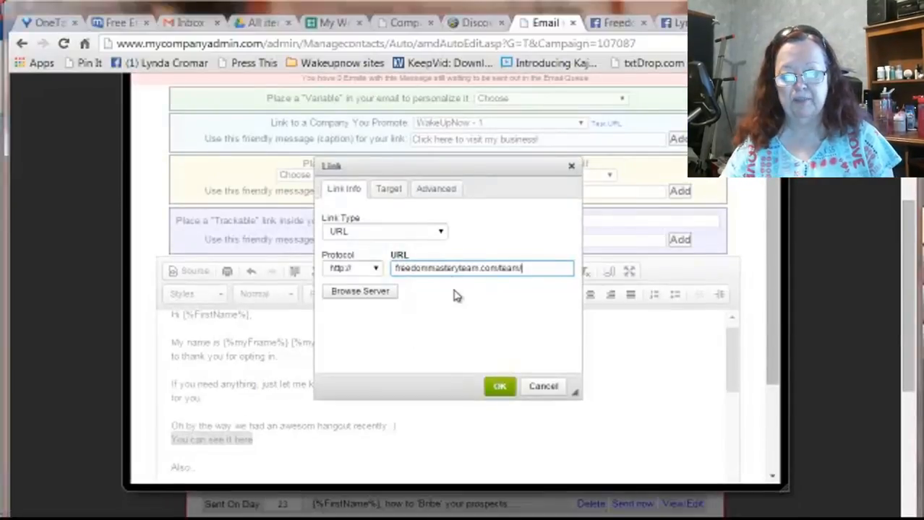
left_click(500, 389)
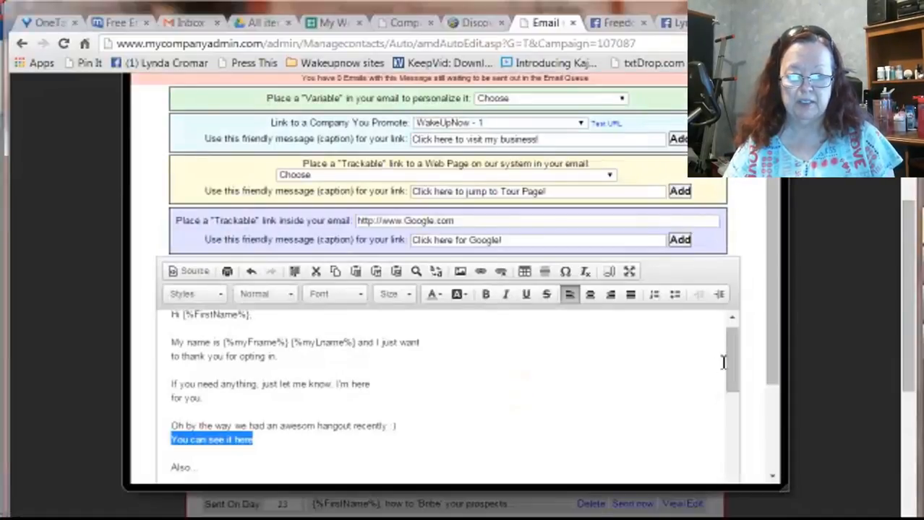
left_click(300, 425)
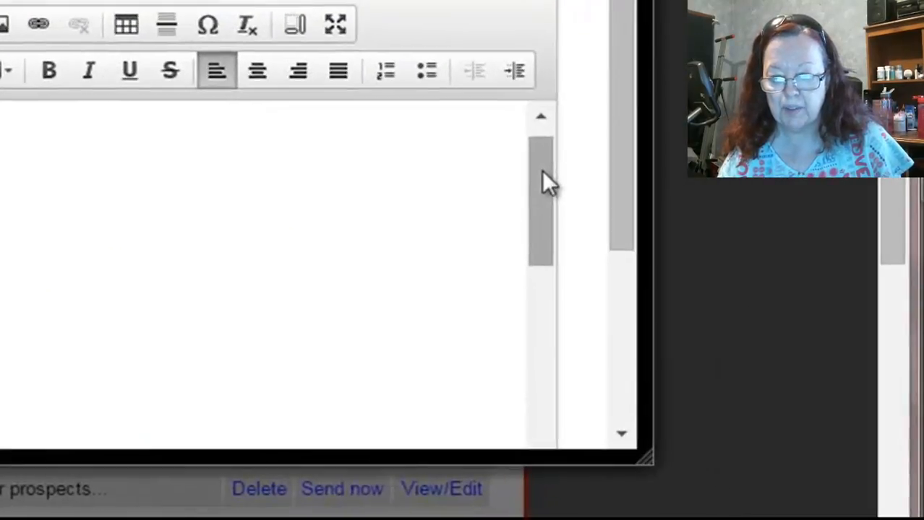
Insert two blank lines between "Best," and the {%myFname%} {%myLname%} signature line for a photo.
left_click_drag(541, 170, 482, 474)
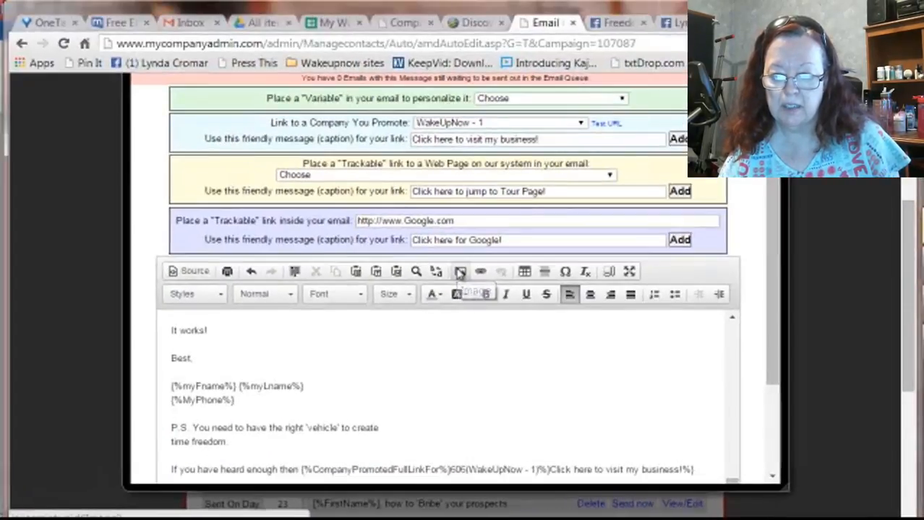
left_click(459, 272)
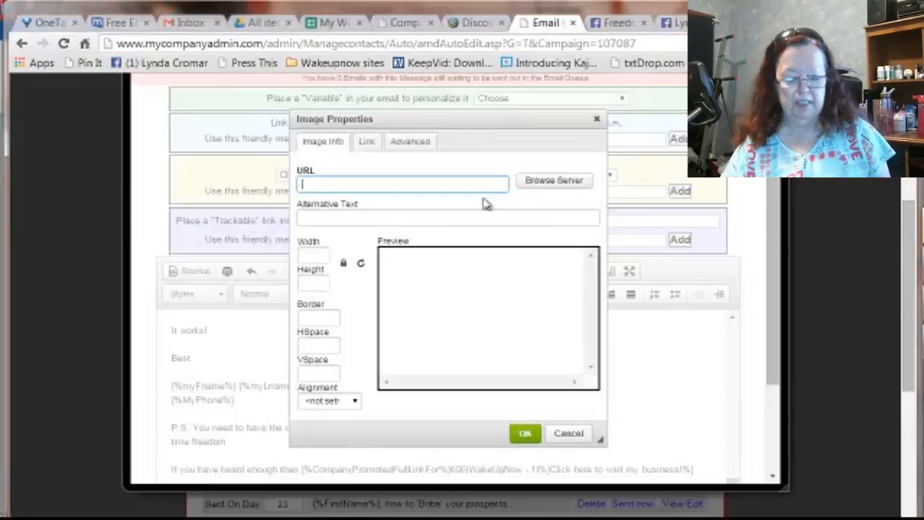
left_click(564, 434)
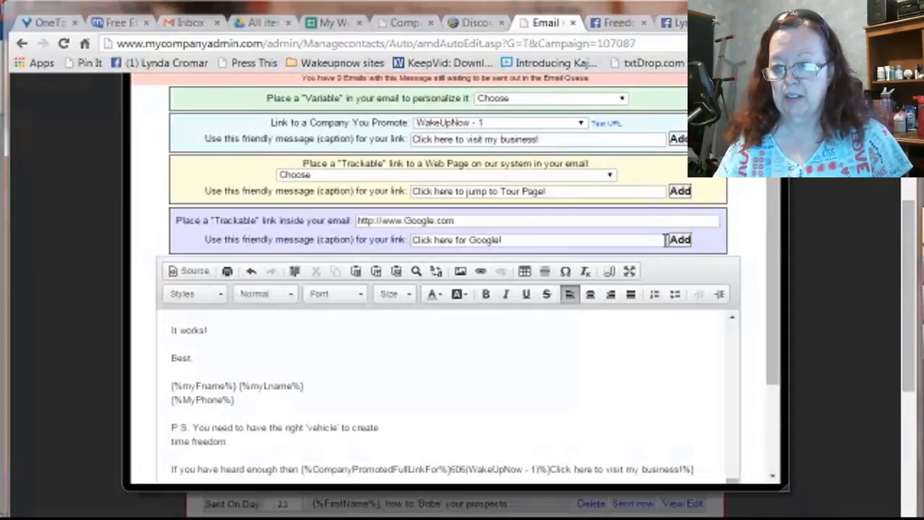
left_click(172, 385)
key("Return")
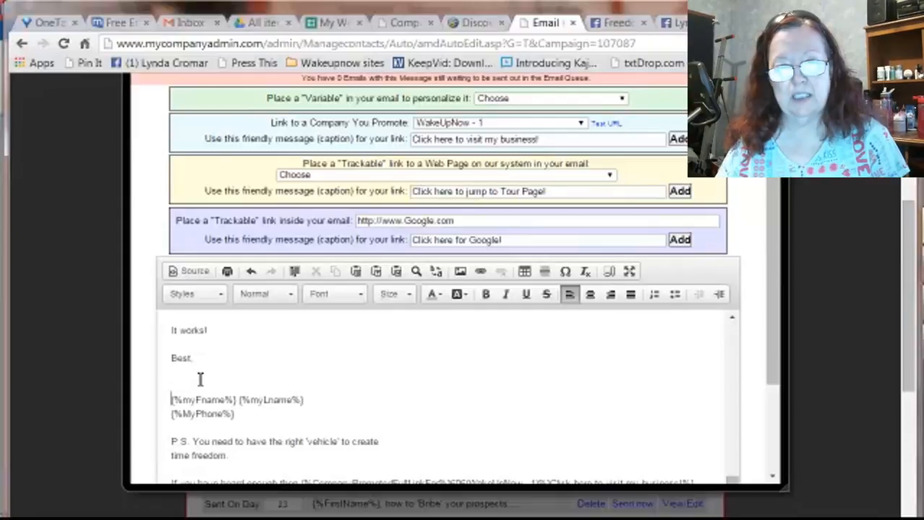
key("Return")
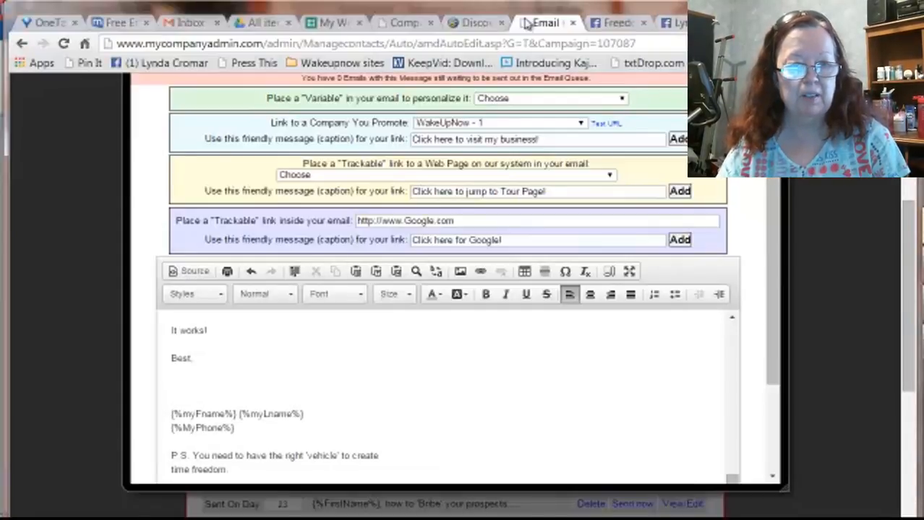
Switch to the "My Working Sites And Login Info" spreadsheet and open the row 4 login page link from its Wordpress sites sheet.
left_click(257, 22)
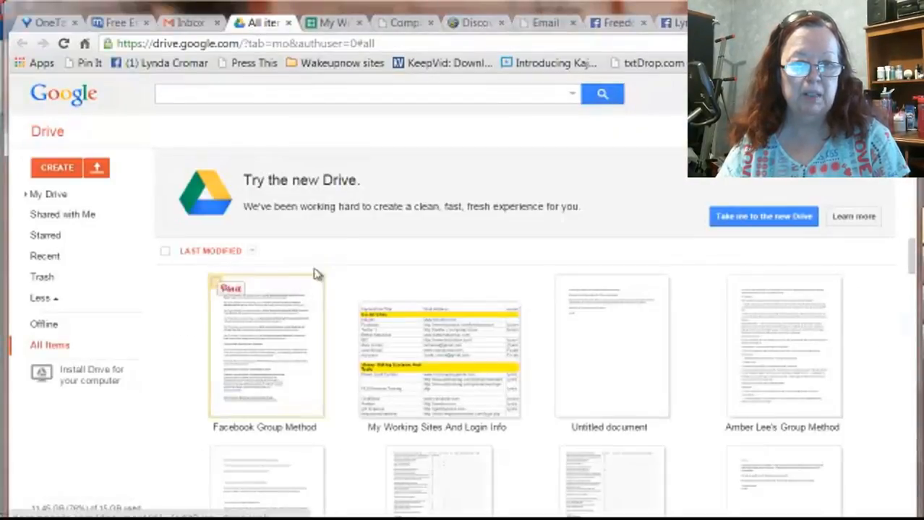
left_click(331, 24)
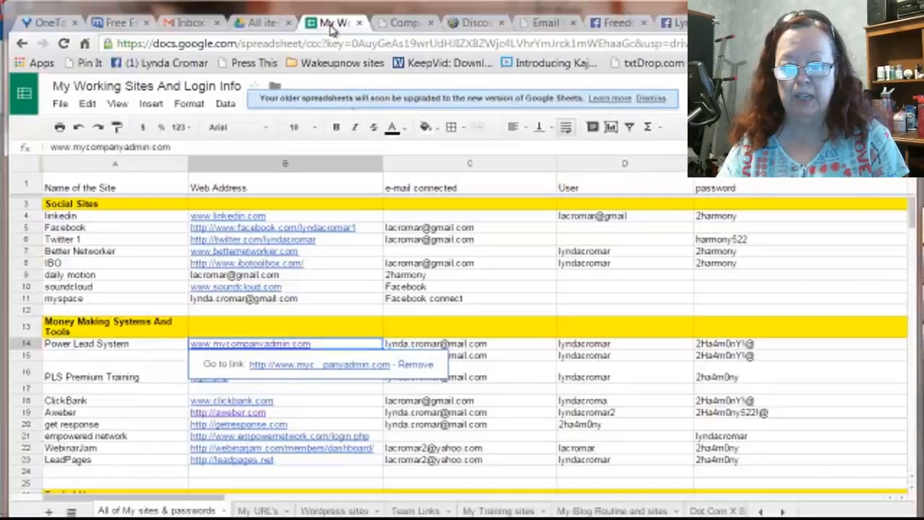
left_click(323, 511)
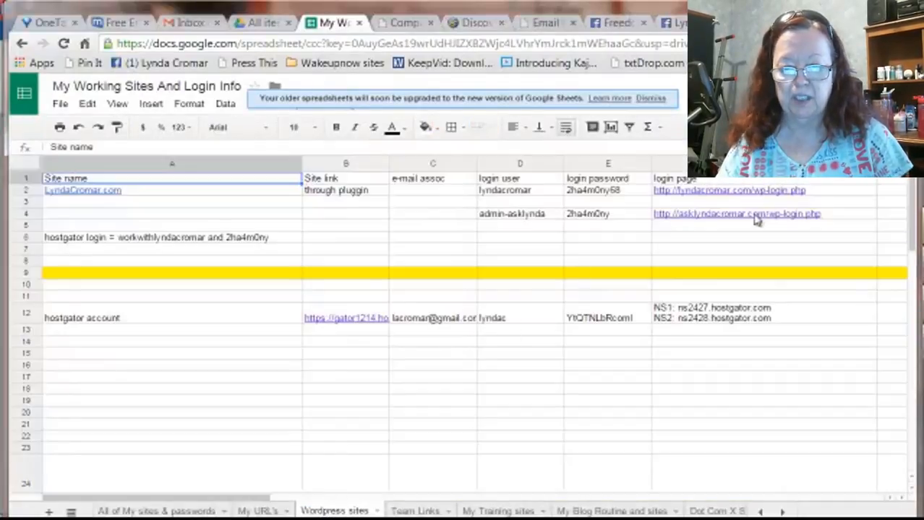
left_click(755, 220)
left_click(759, 234)
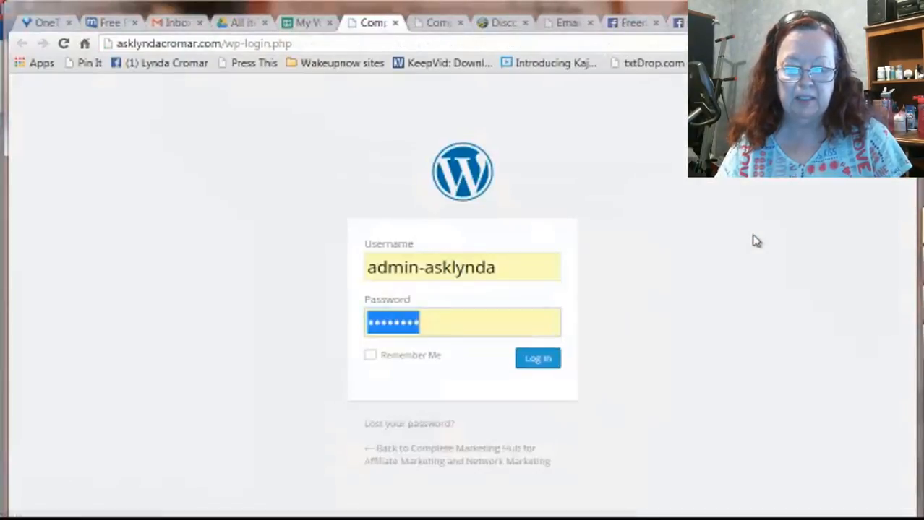
Log in to the WordPress site with the saved admin username and password.
left_click(524, 268)
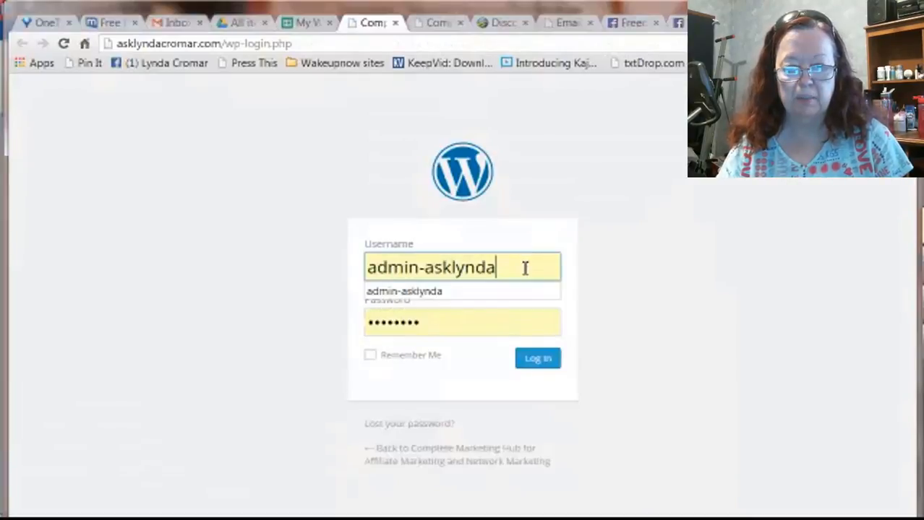
left_click(428, 302)
left_click(535, 363)
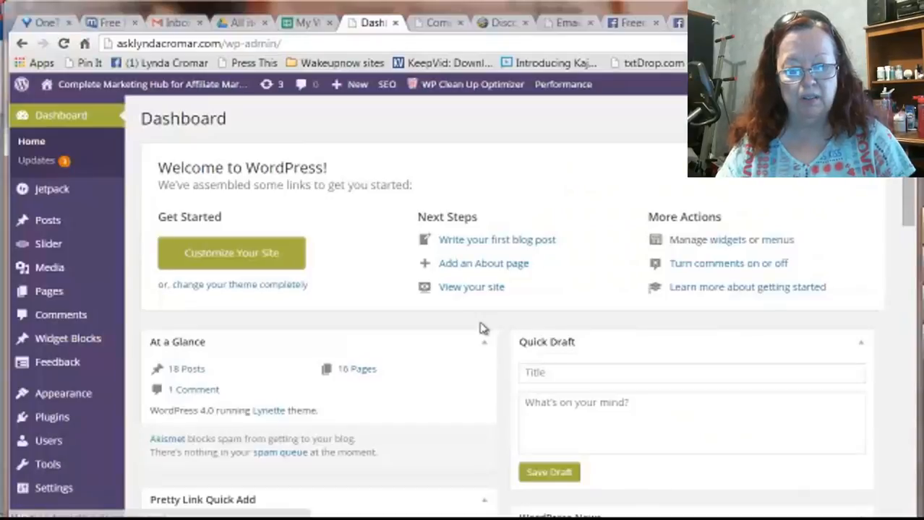
Start a new media upload and expand the My Pictures folder under Pictures in the file chooser.
left_click(60, 269)
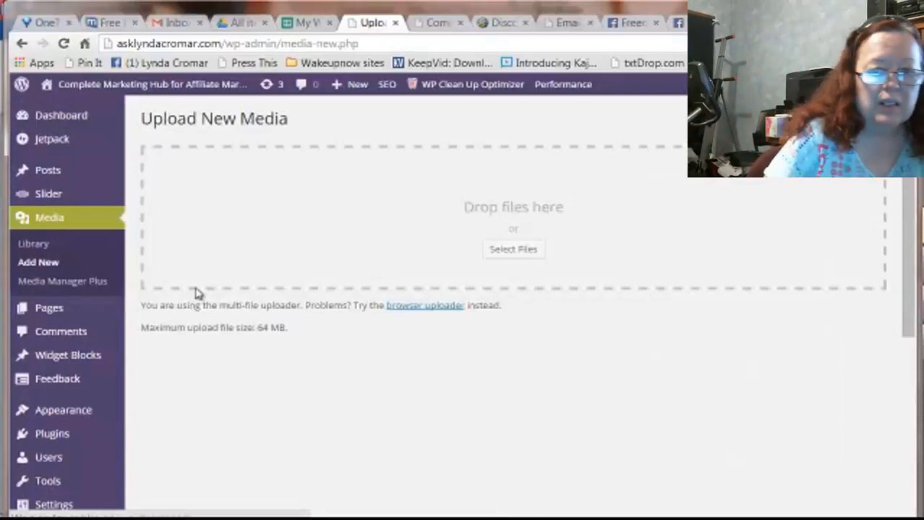
left_click(511, 251)
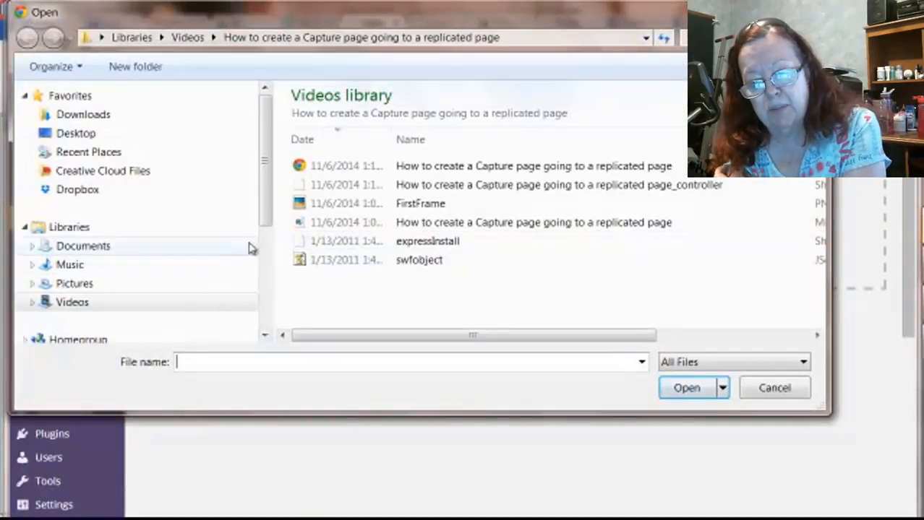
left_click(84, 116)
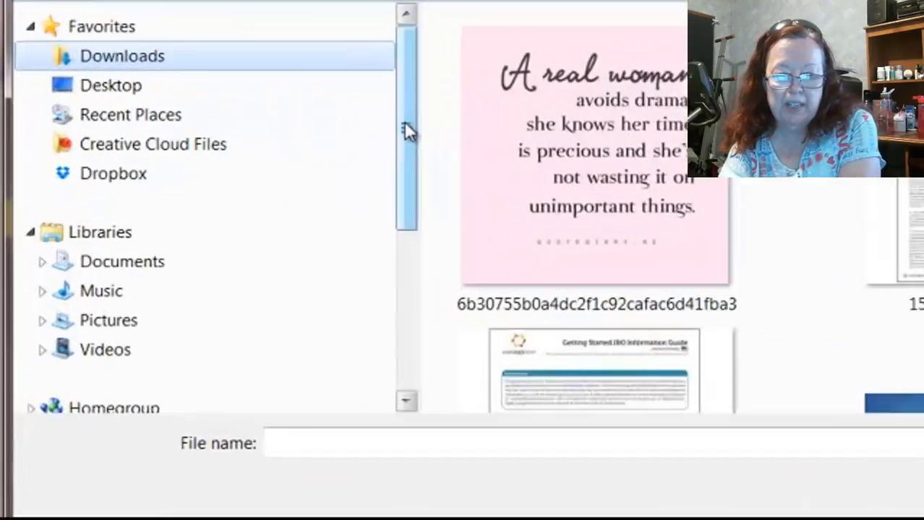
left_click_drag(264, 163, 262, 206)
mouse_move(506, 192)
left_mouse_down()
mouse_move(501, 237)
mouse_move(507, 177)
left_mouse_up()
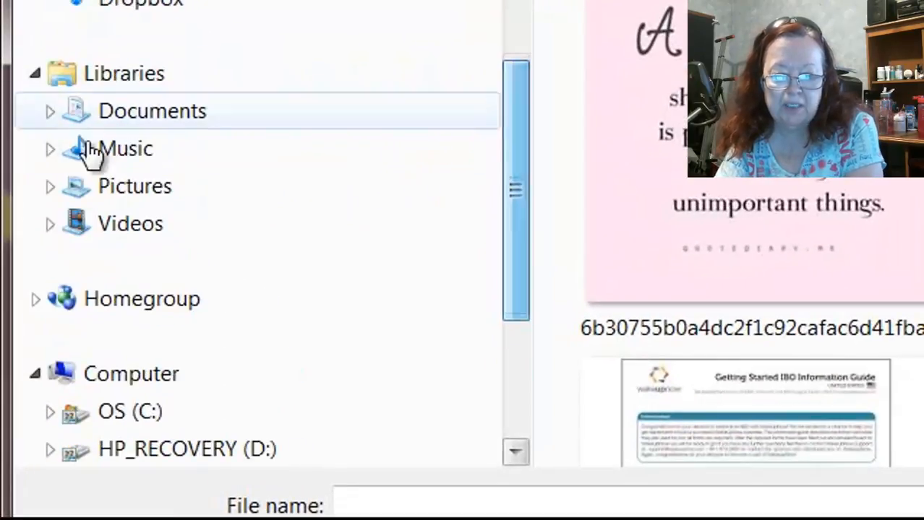
left_click(49, 186)
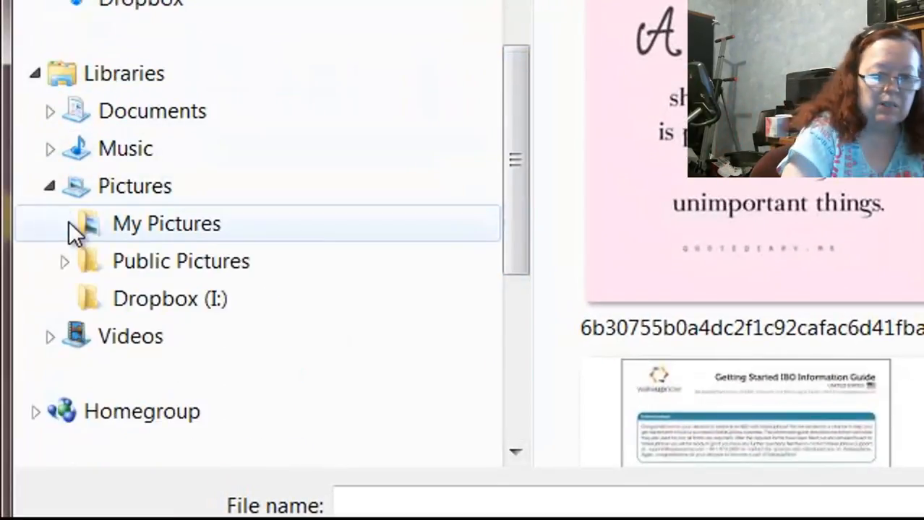
left_click(63, 223)
left_click_drag(513, 88, 497, 248)
Look through the images in the "Downloaded From Facebook" folder for a portrait photo to upload.
left_click(355, 334)
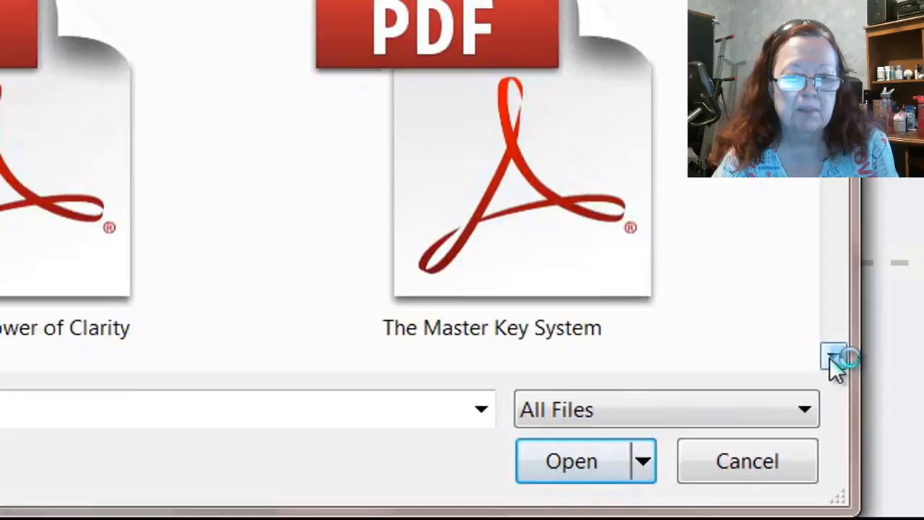
left_click(832, 361)
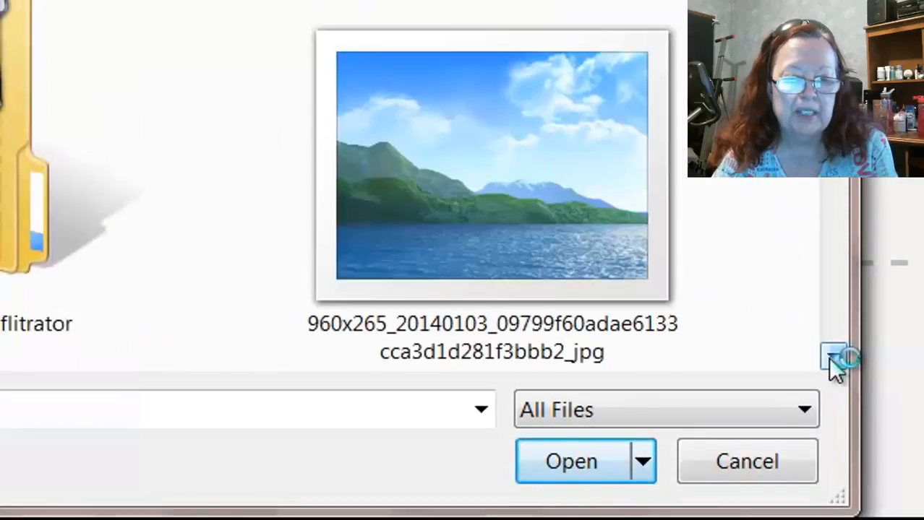
left_click(832, 360)
left_click(833, 359)
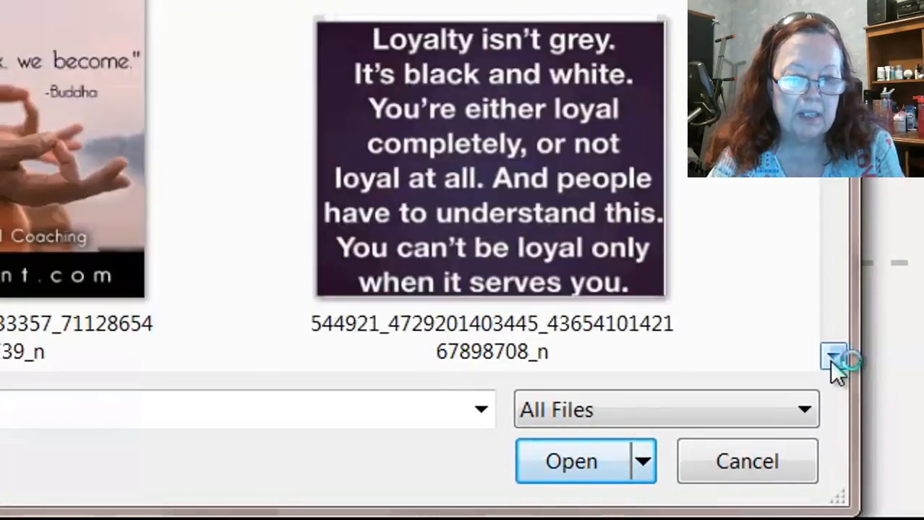
left_click(832, 361)
left_click(831, 360)
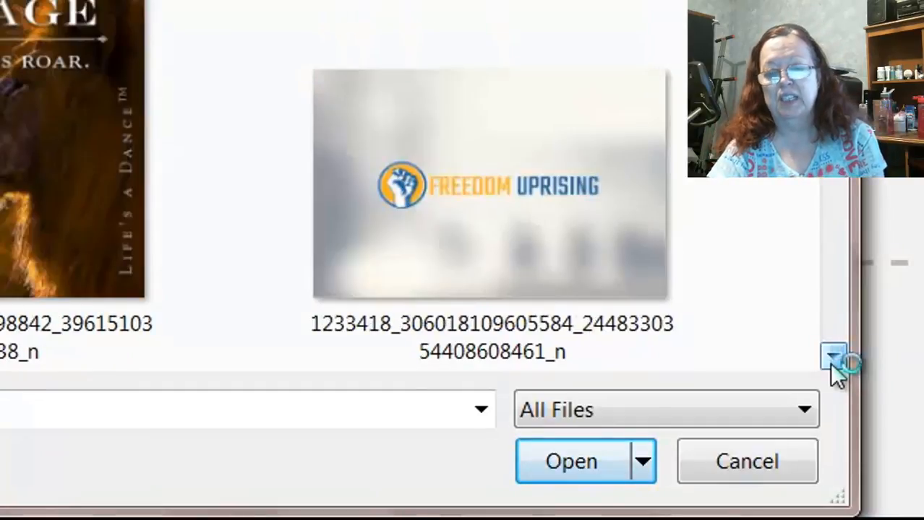
left_click(832, 361)
left_click(832, 361)
left_click(832, 360)
left_click(831, 360)
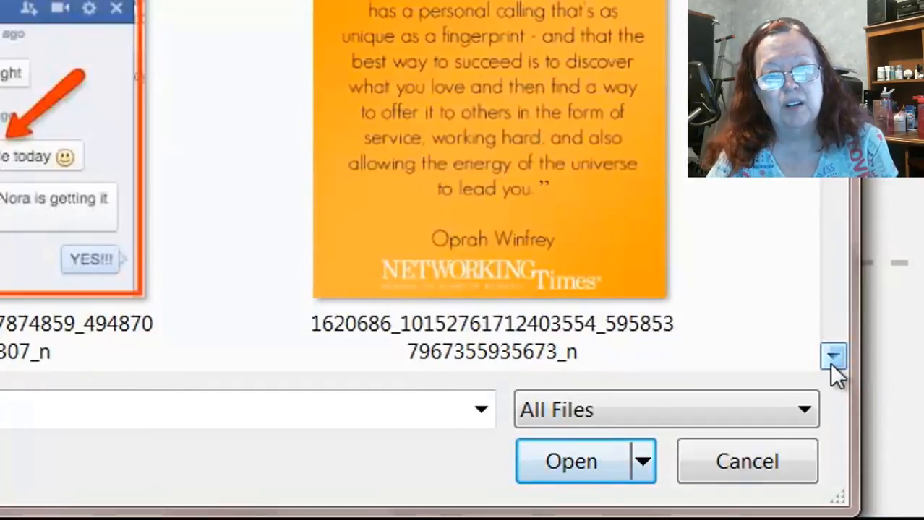
left_click(832, 361)
left_click(832, 361)
left_click(831, 360)
left_click(832, 360)
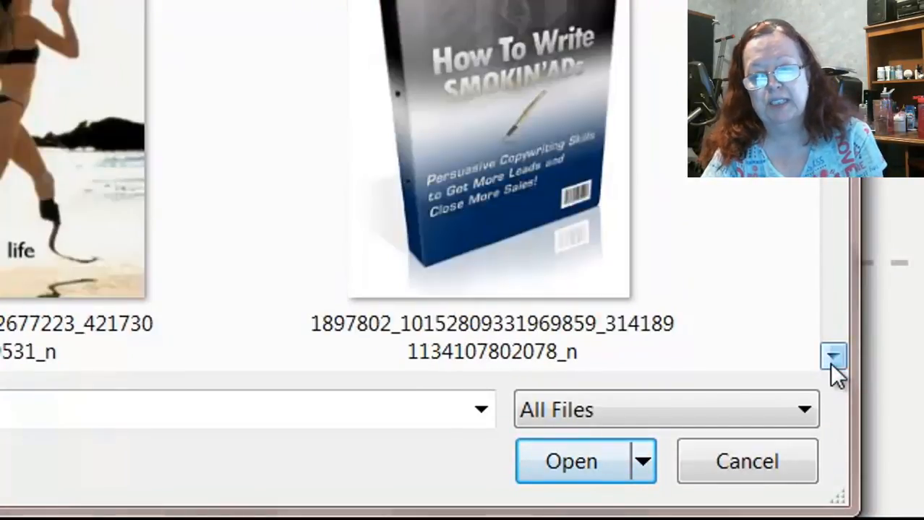
left_click(832, 360)
left_click(832, 360)
left_click(832, 360)
left_click(831, 361)
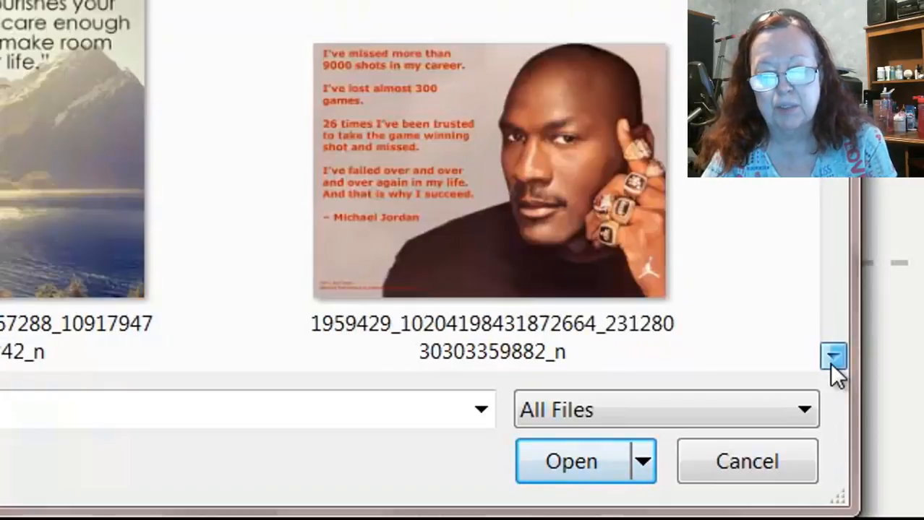
left_click(831, 361)
left_click(832, 361)
left_click(831, 361)
left_click(831, 361)
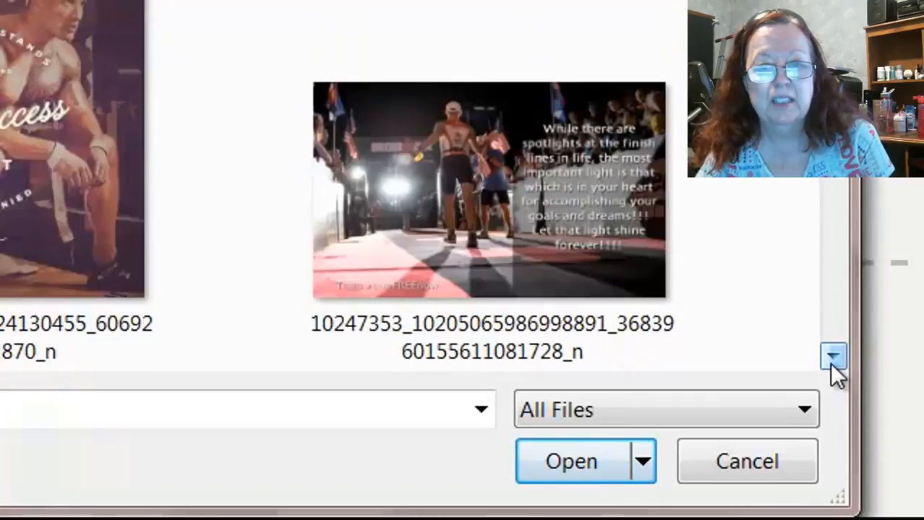
left_click(832, 360)
left_click(832, 360)
left_click(831, 361)
left_click(832, 361)
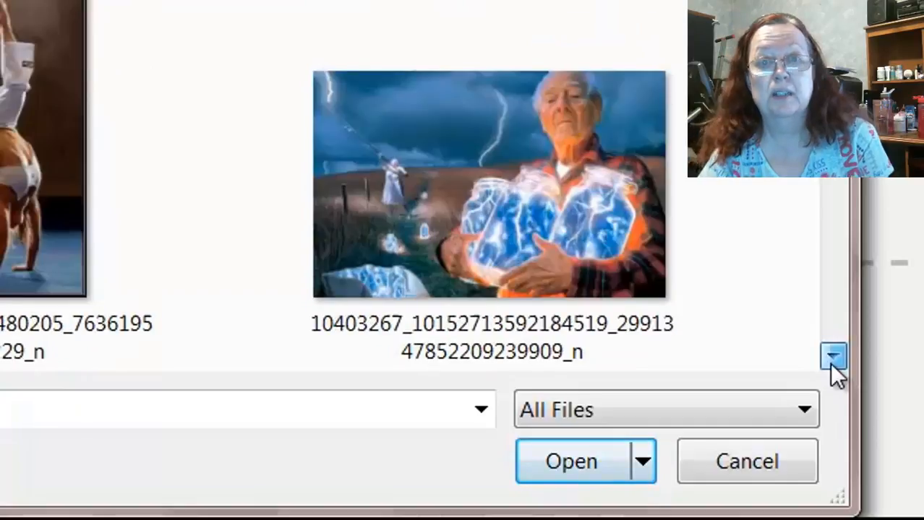
left_click(832, 360)
left_click(832, 361)
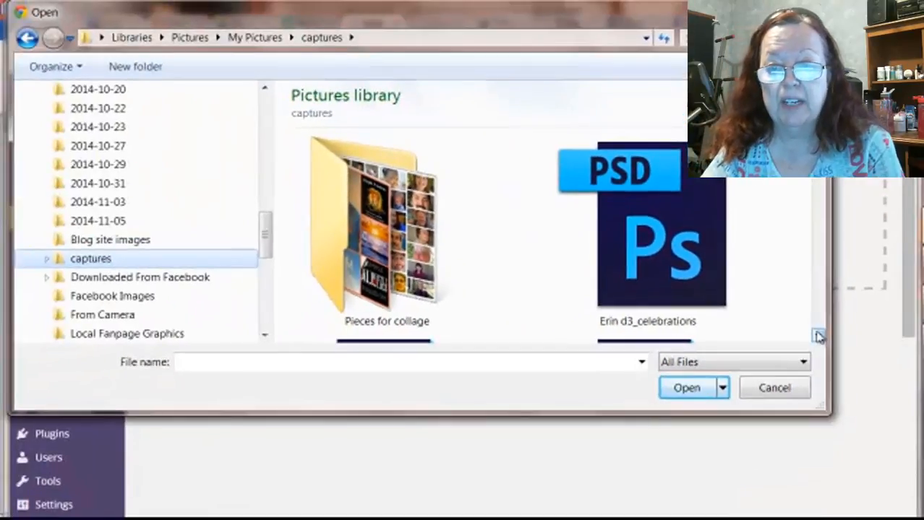
Upload the portrait of the woman in the blue top from the captures folder and open the uploaded image for editing.
left_click(823, 342)
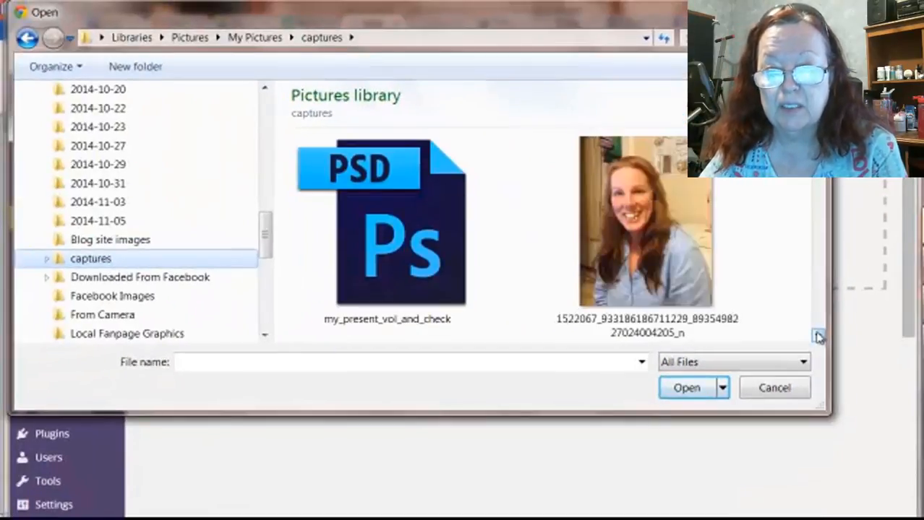
left_click(823, 342)
left_click(823, 342)
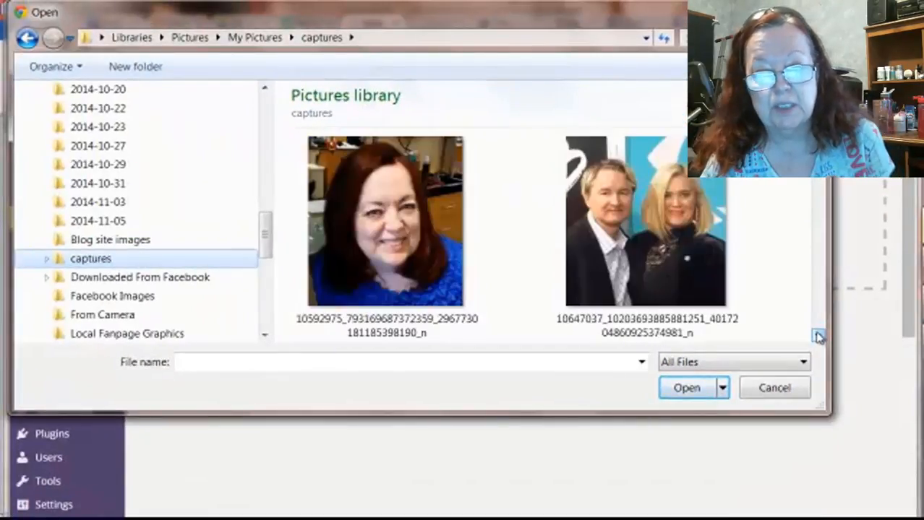
left_click(392, 259)
left_click(701, 388)
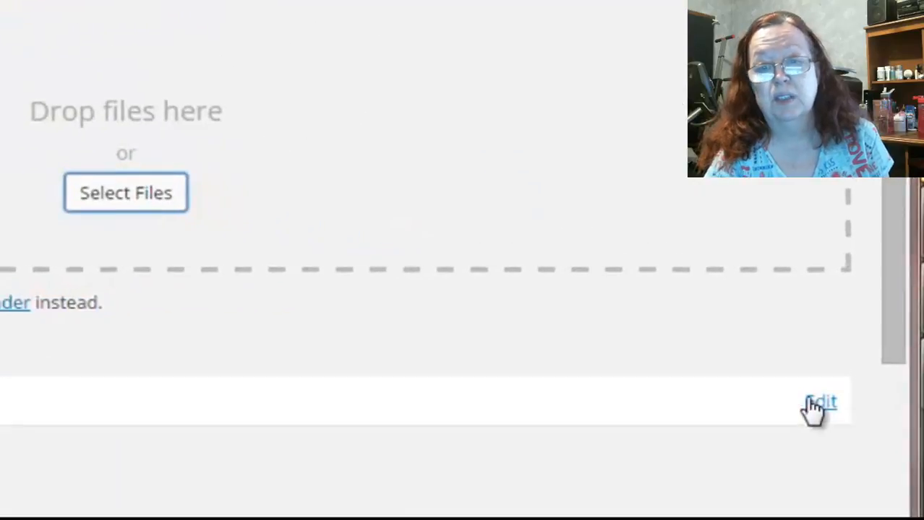
left_click(870, 356)
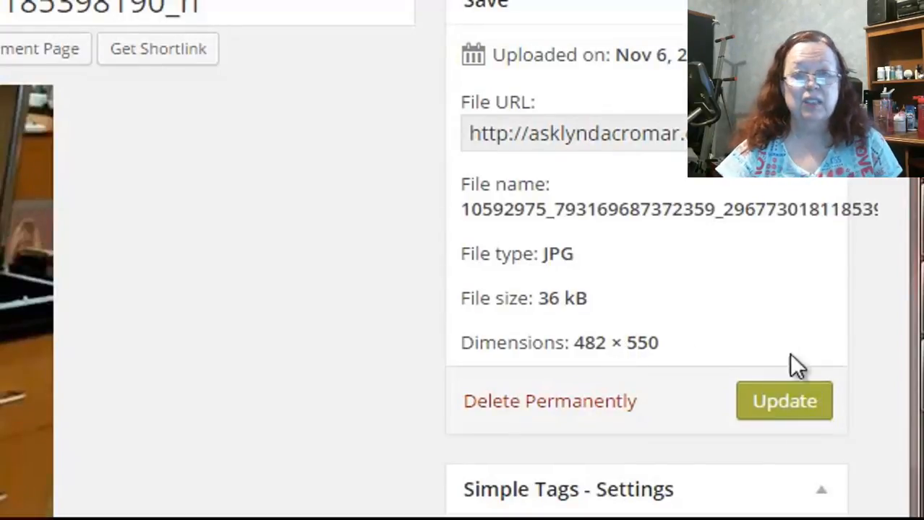
Copy the file URL of the uploaded portrait from its media details.
scroll(462, 289, "down", 1)
scroll(463, 289, "up", 1)
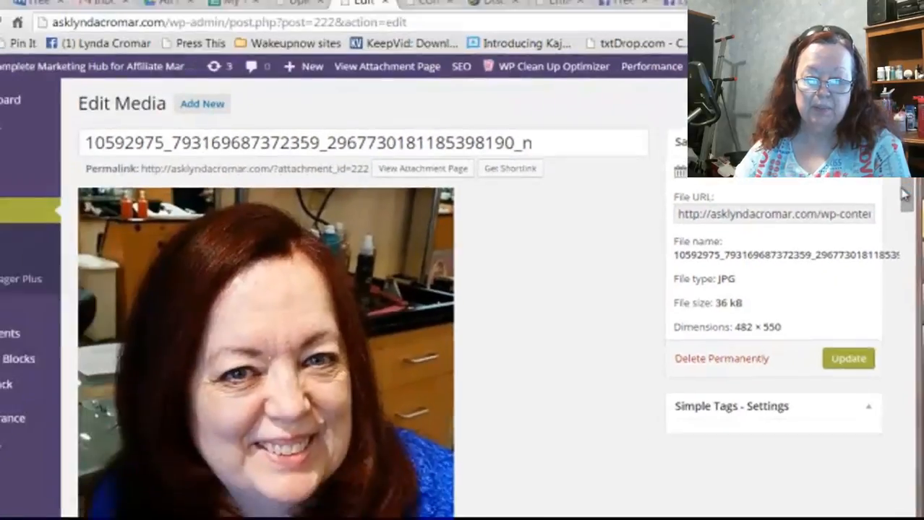
left_click_drag(903, 188, 870, 364)
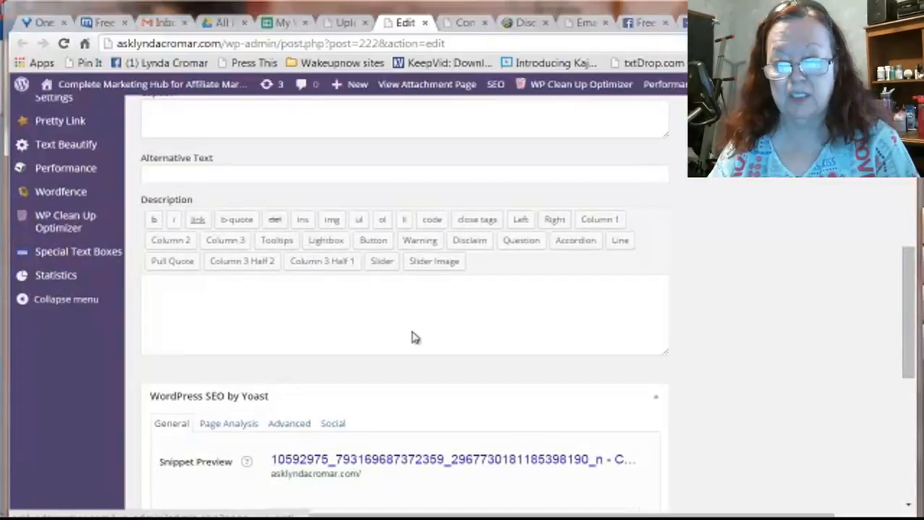
left_click_drag(907, 337, 915, 180)
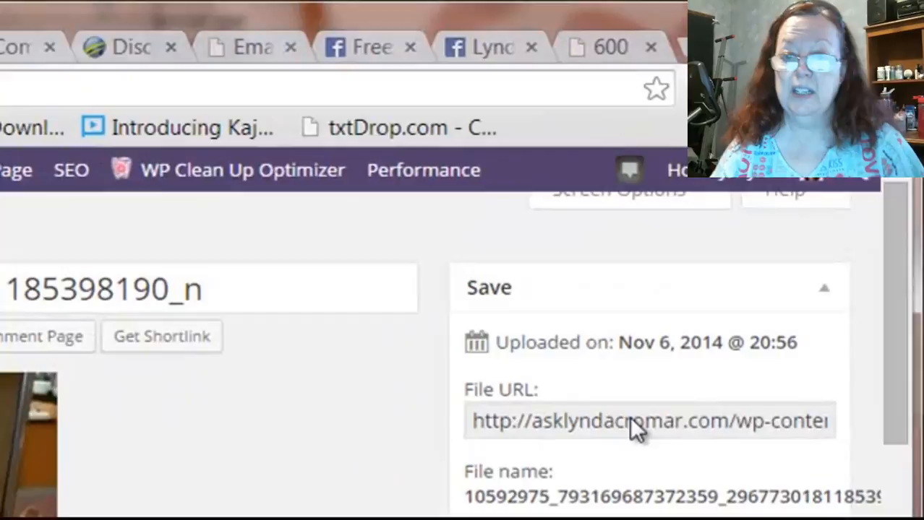
right_click(722, 296)
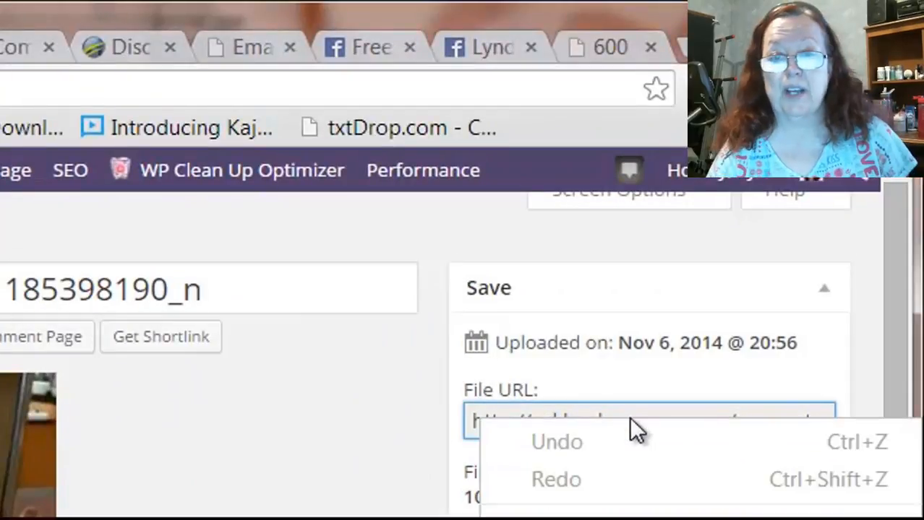
left_click(563, 517)
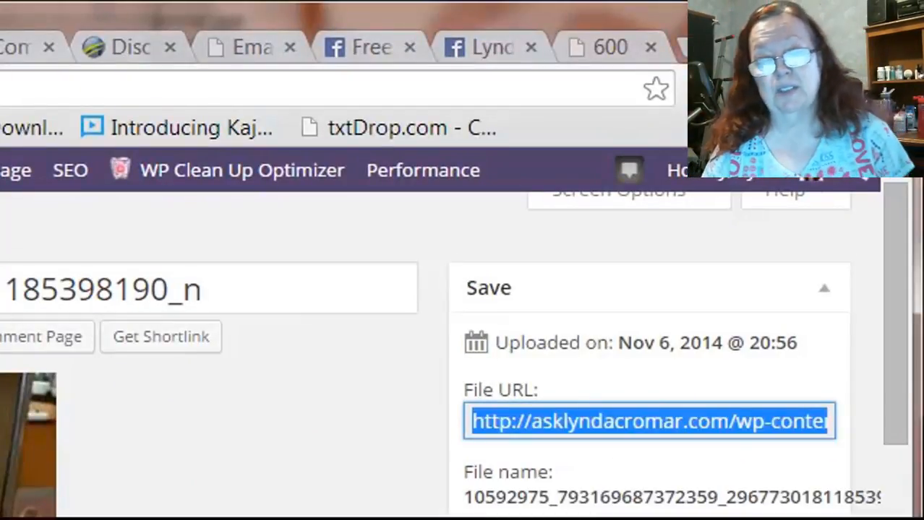
Insert the portrait below "Best" in the Day 0 email using the copied image URL, with a width of 200.
left_click(224, 47)
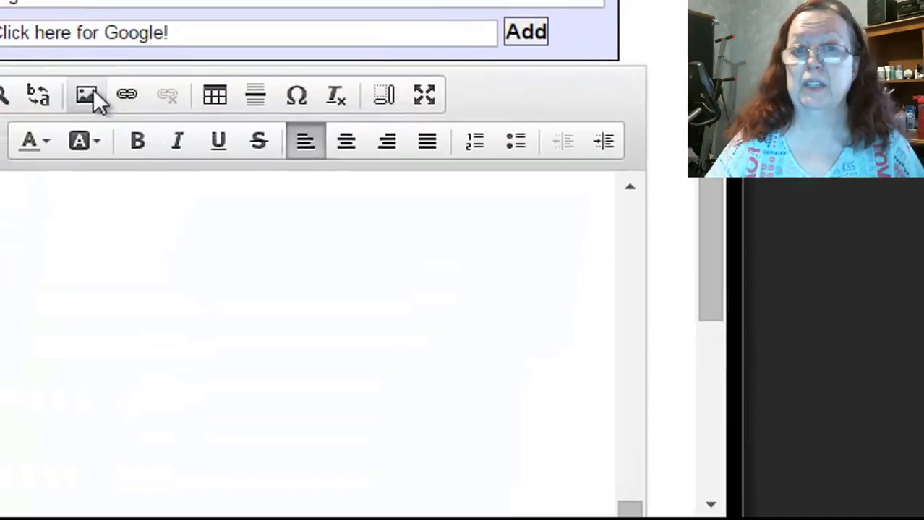
left_click(93, 92)
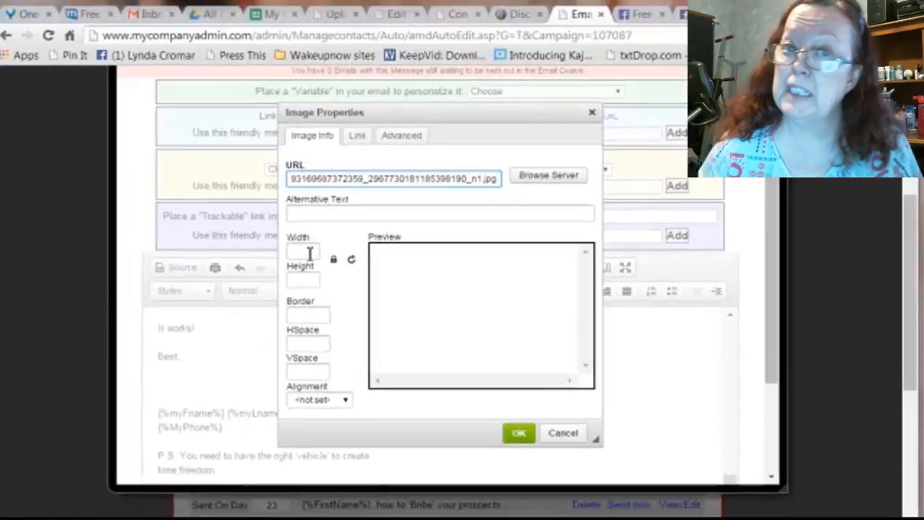
left_click(314, 256)
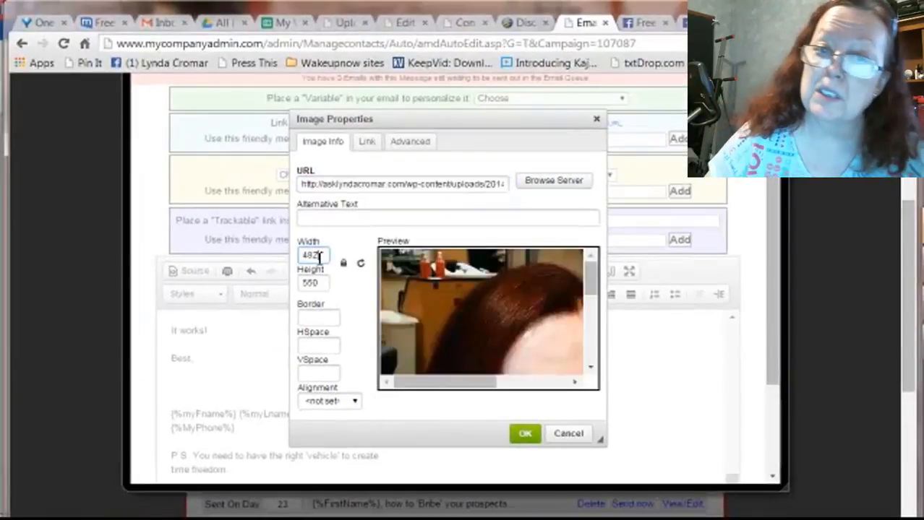
left_click_drag(324, 255, 293, 258)
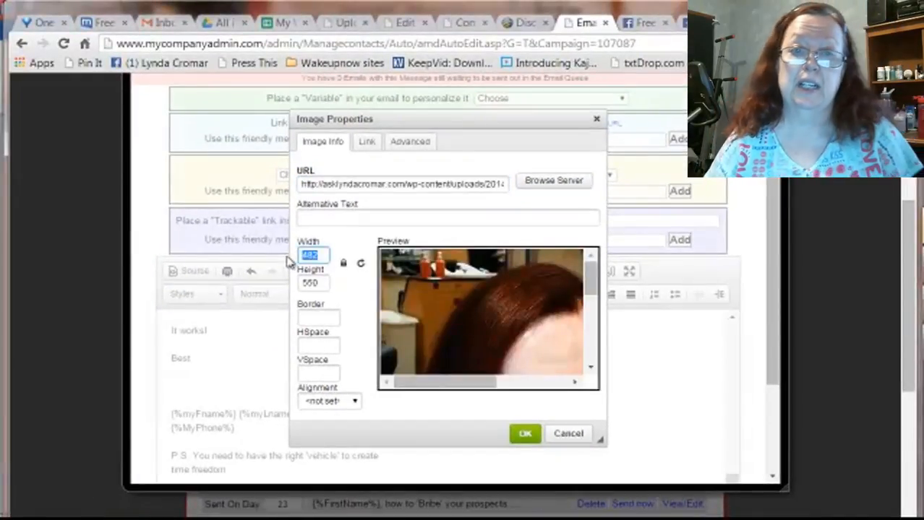
type("200")
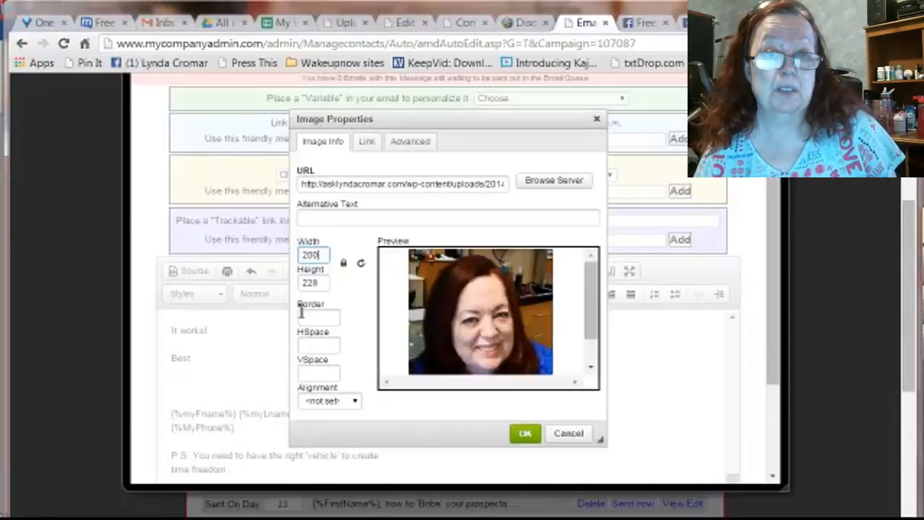
left_click(528, 435)
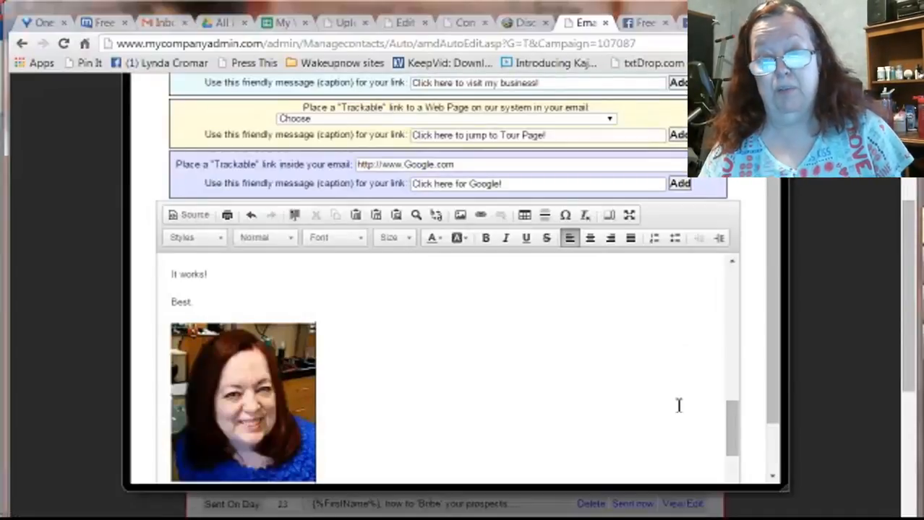
Review the Day 0 email from the signature photo through the closing WakeUpNow link and save its changes.
mouse_move(732, 422)
left_mouse_down()
mouse_move(730, 436)
mouse_move(731, 404)
mouse_move(732, 439)
left_mouse_up()
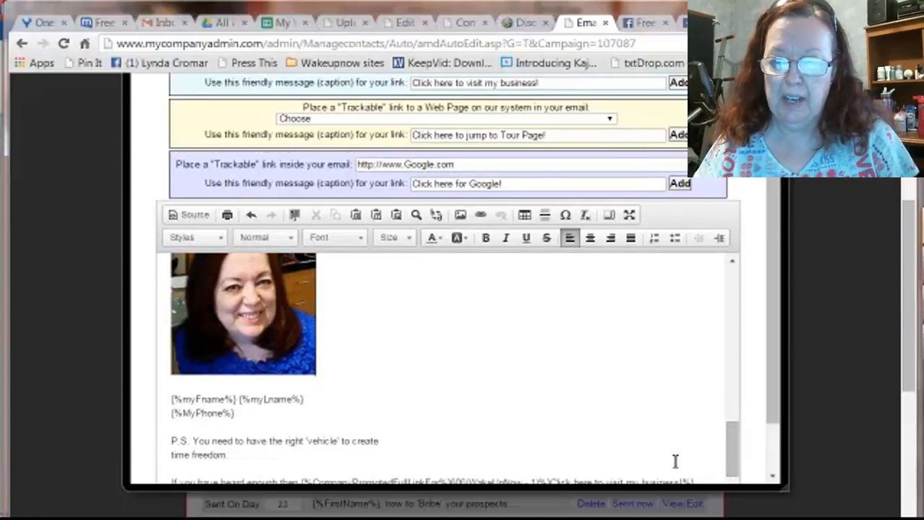
left_click_drag(731, 449, 734, 459)
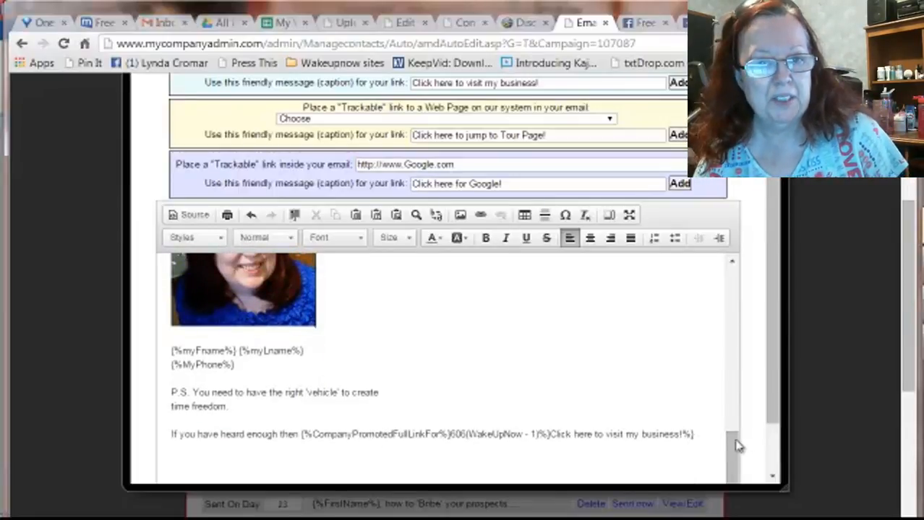
left_click_drag(736, 444, 735, 353)
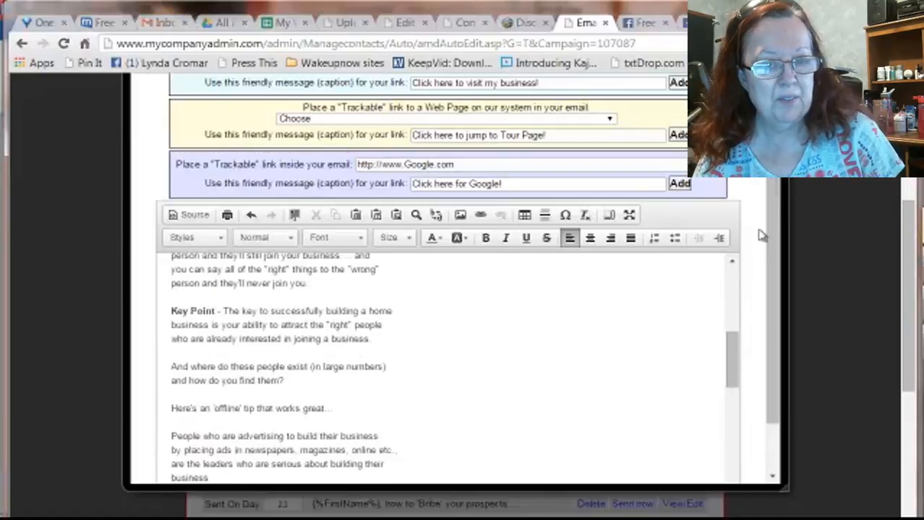
left_click_drag(775, 201, 774, 336)
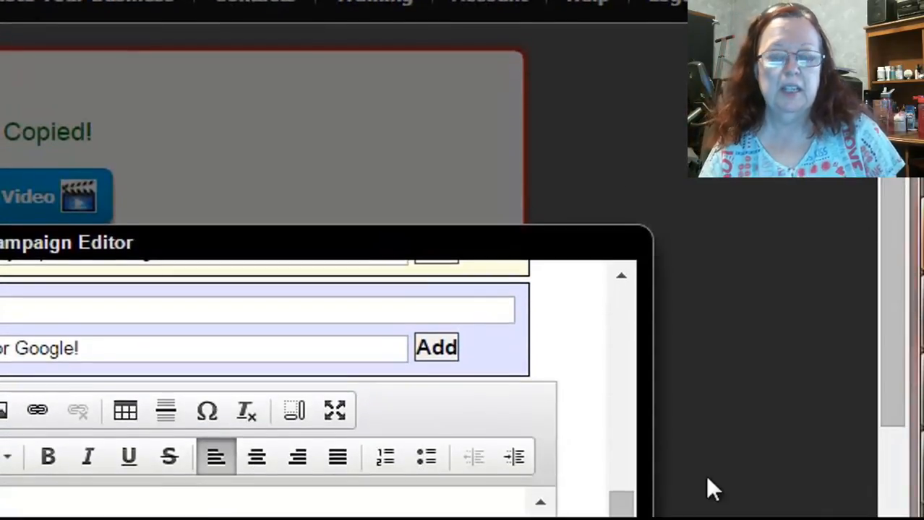
left_click_drag(621, 502, 637, 299)
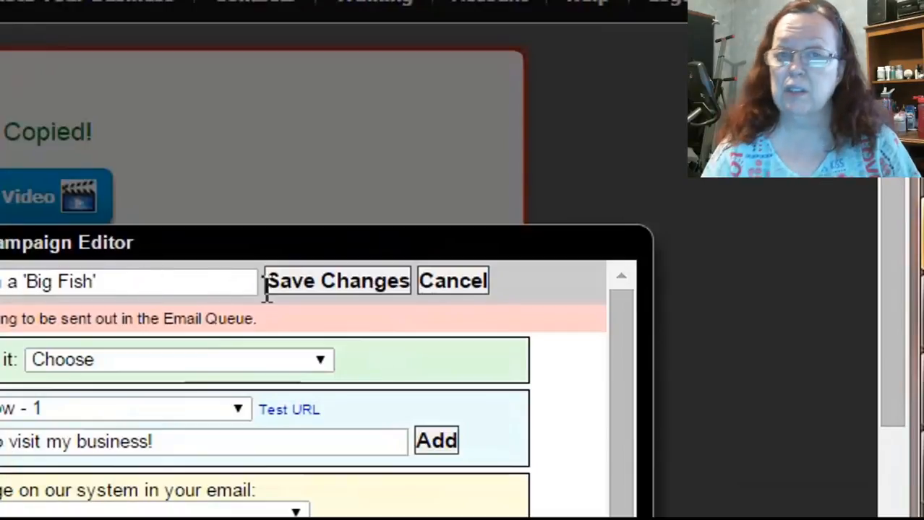
left_click(330, 291)
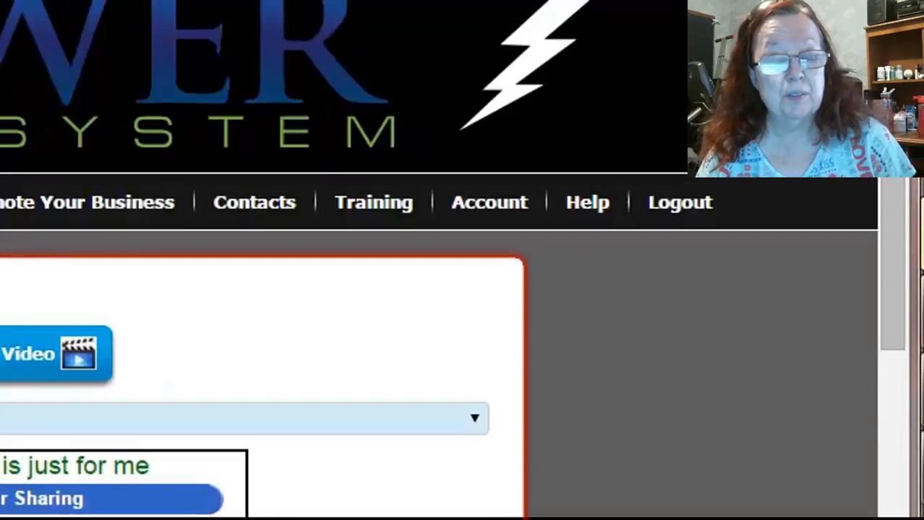
Open the Day 1 email, try WakeUpNow - 1 as its promoted company link, and close the editor without saving.
left_click_drag(889, 144, 895, 292)
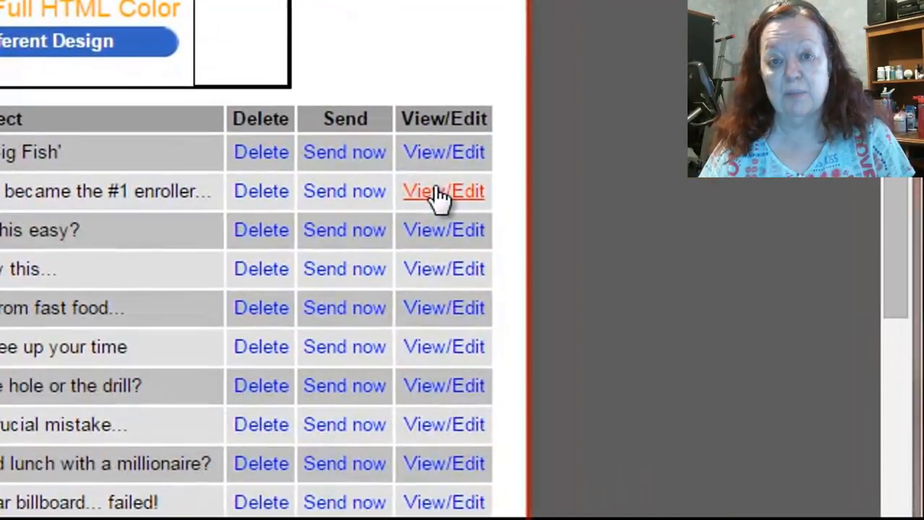
left_click(681, 296)
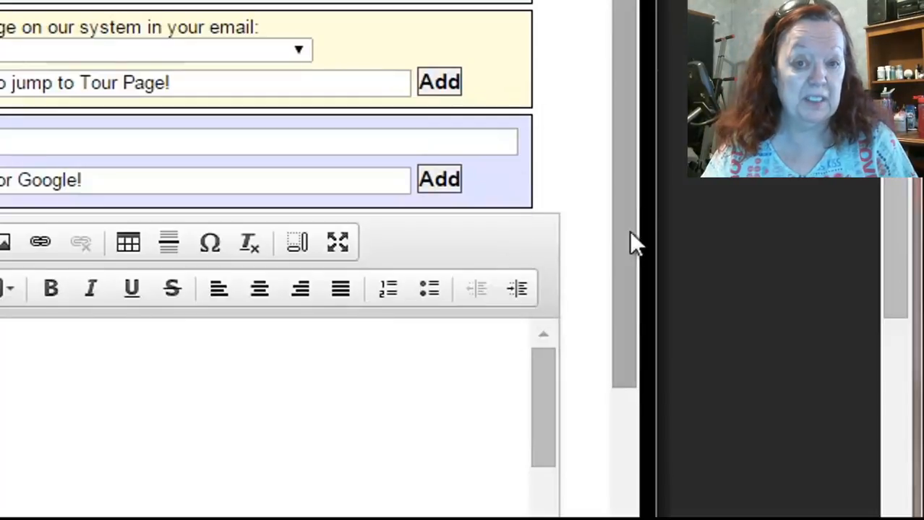
left_click_drag(622, 135, 643, 239)
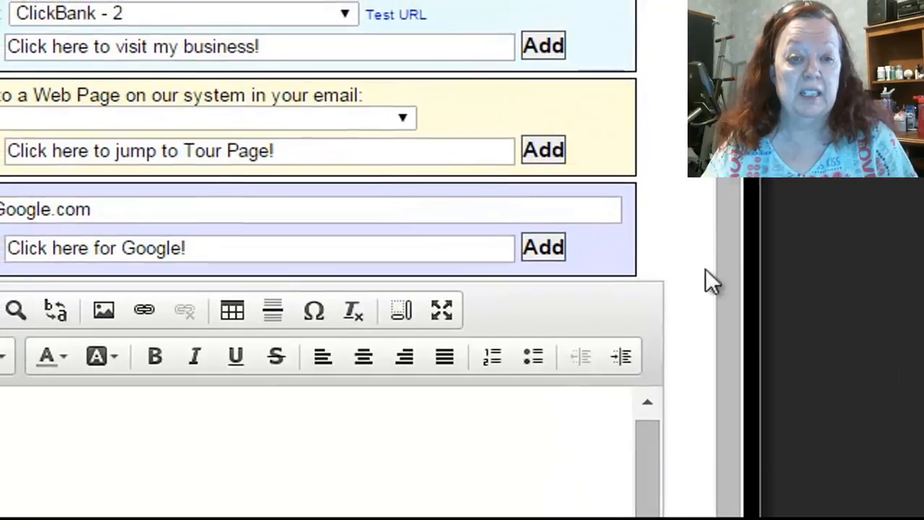
left_click_drag(722, 233, 724, 148)
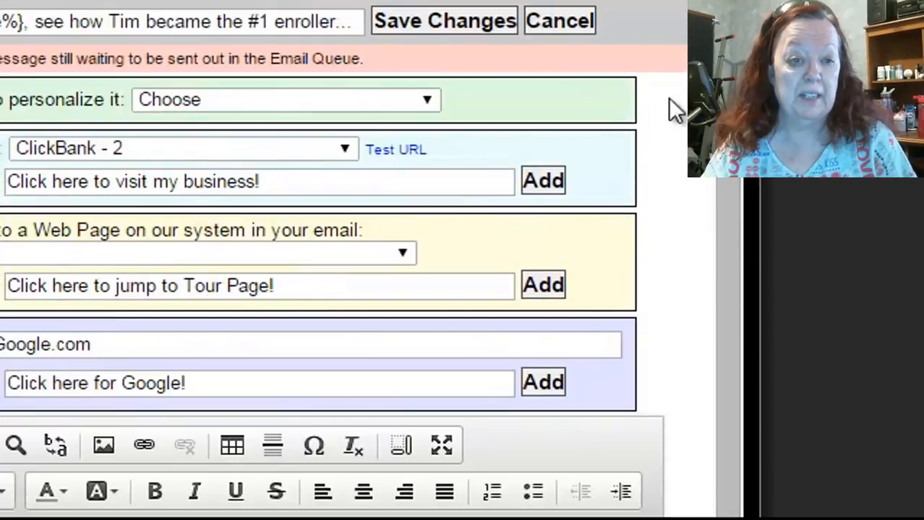
left_click(346, 148)
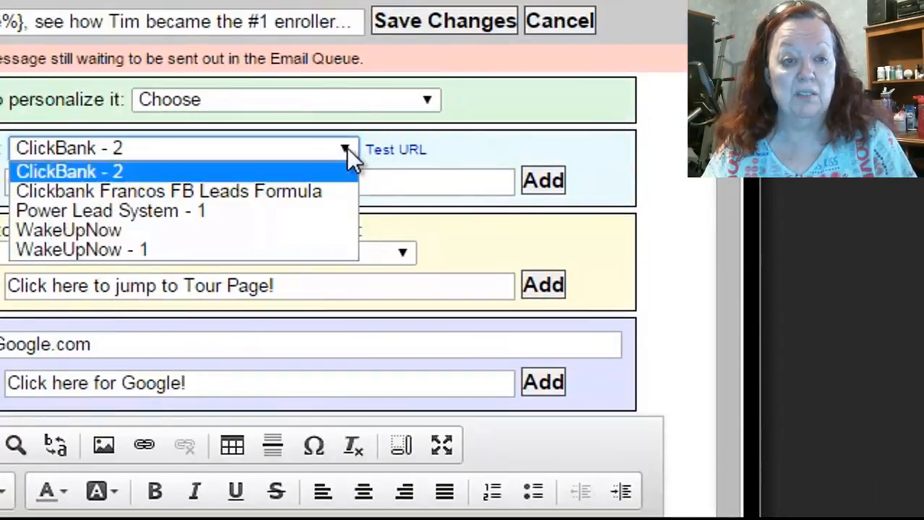
left_click(94, 249)
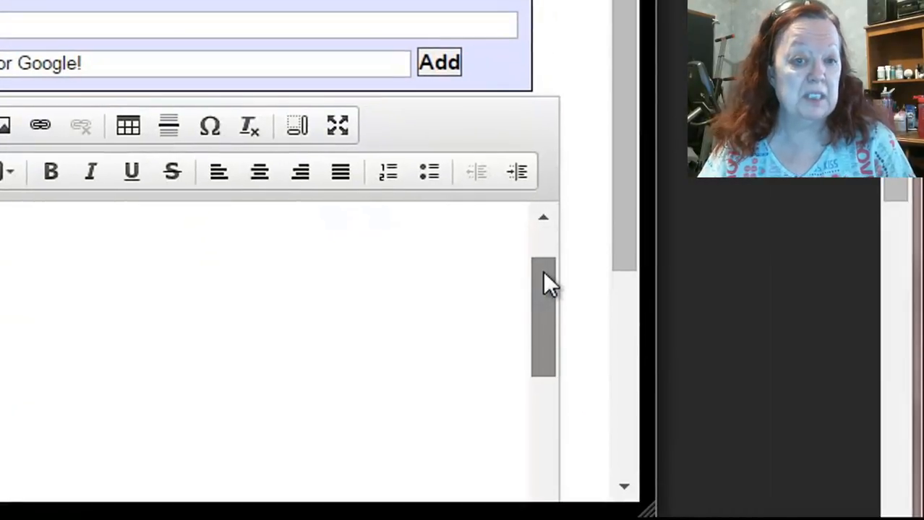
left_click_drag(544, 273, 543, 304)
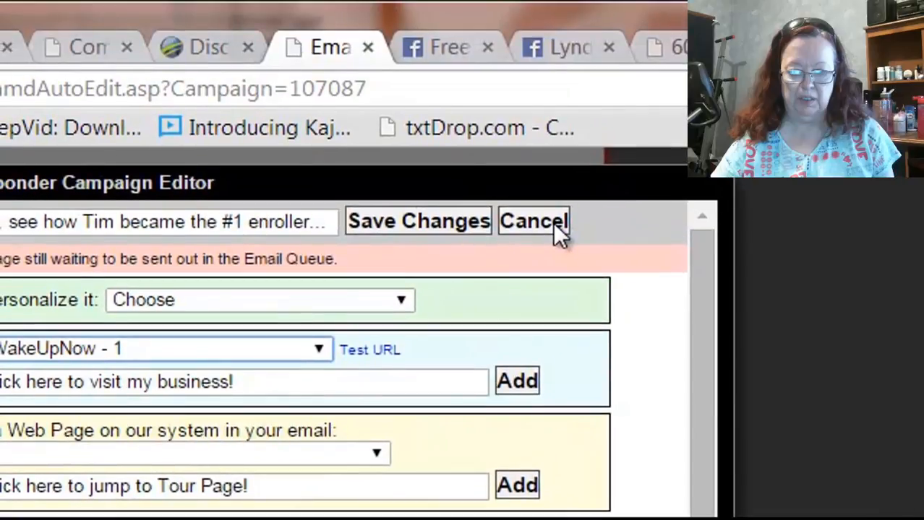
left_click(553, 224)
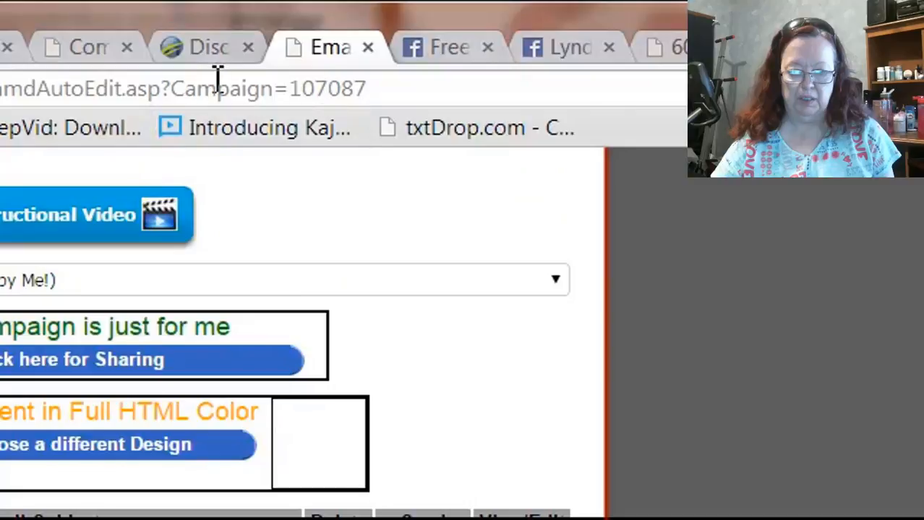
Switch to the companies promoted page, go to My WebPages and open the first listed web page for editing.
left_click(93, 52)
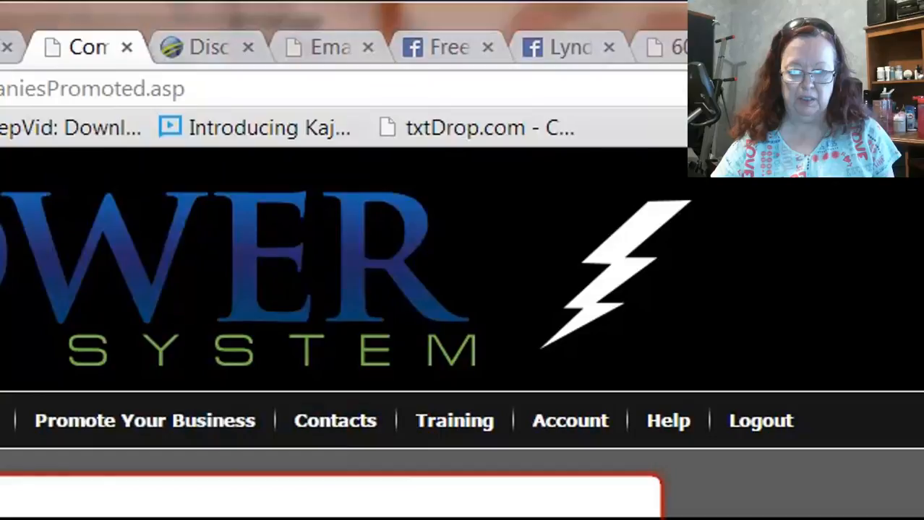
mouse_move(6, 420)
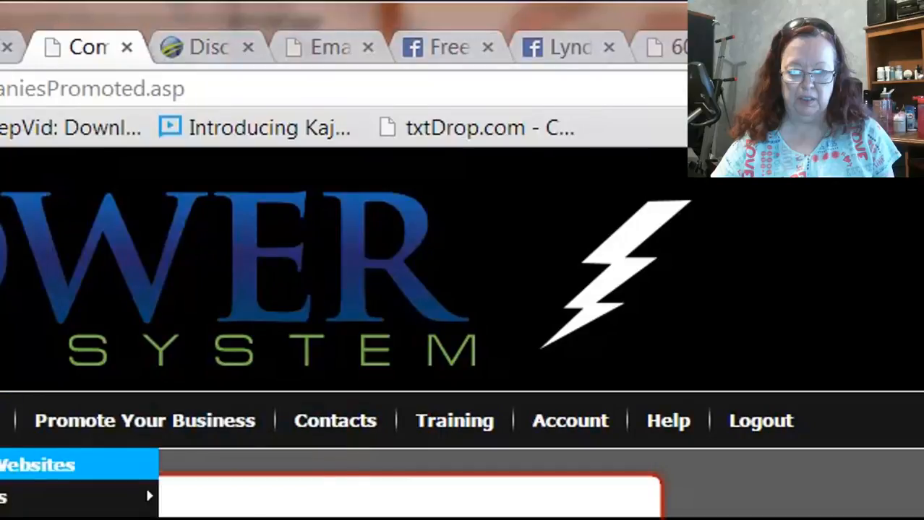
mouse_move(148, 498)
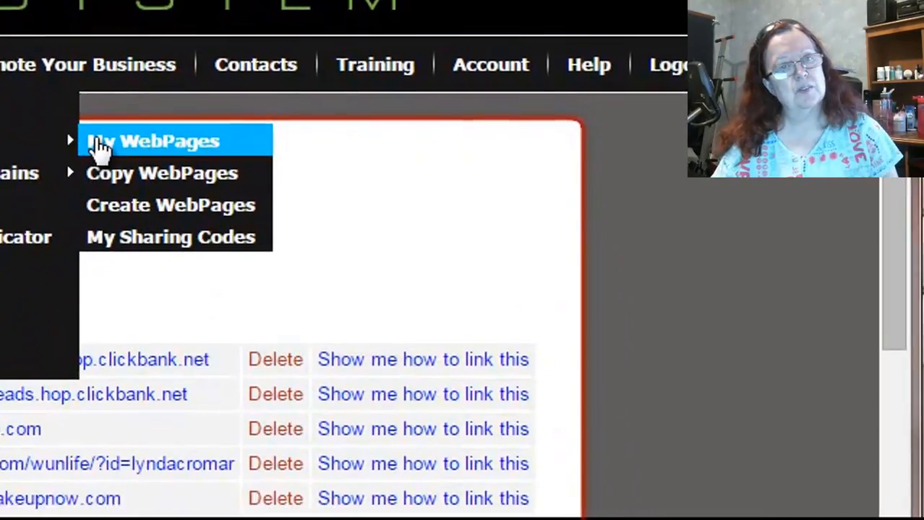
left_click(145, 346)
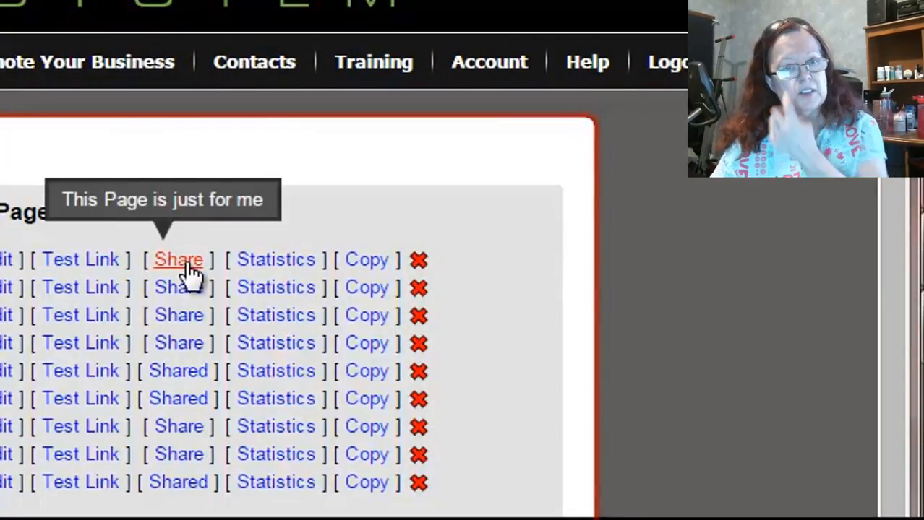
left_click(6, 260)
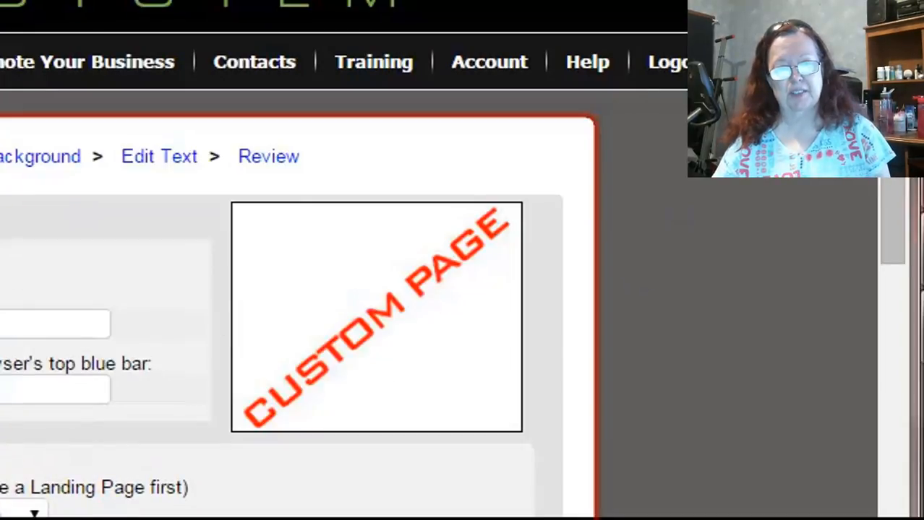
Set the web page's survey autoresponder to "Wake Up Now E-mails (16 msgs)" and save the changes to the page.
scroll(896, 206, "down", 3)
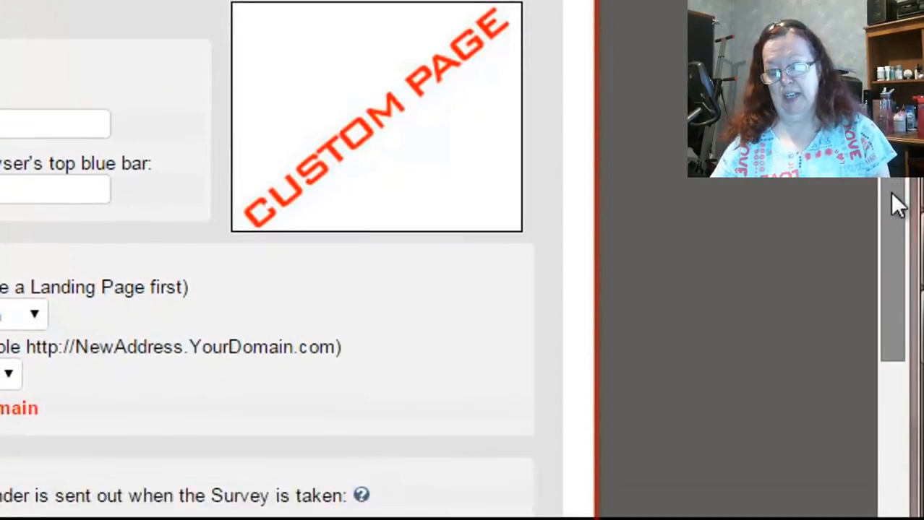
left_click_drag(896, 206, 907, 340)
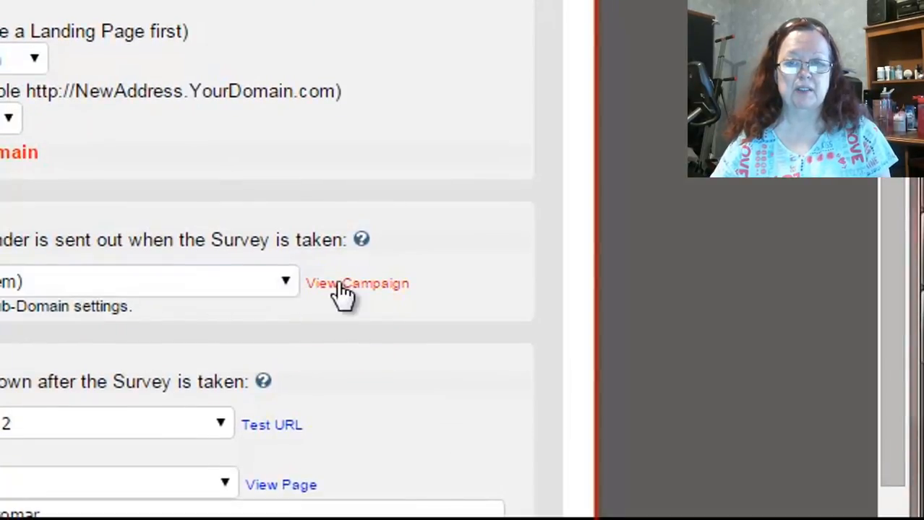
left_click(286, 283)
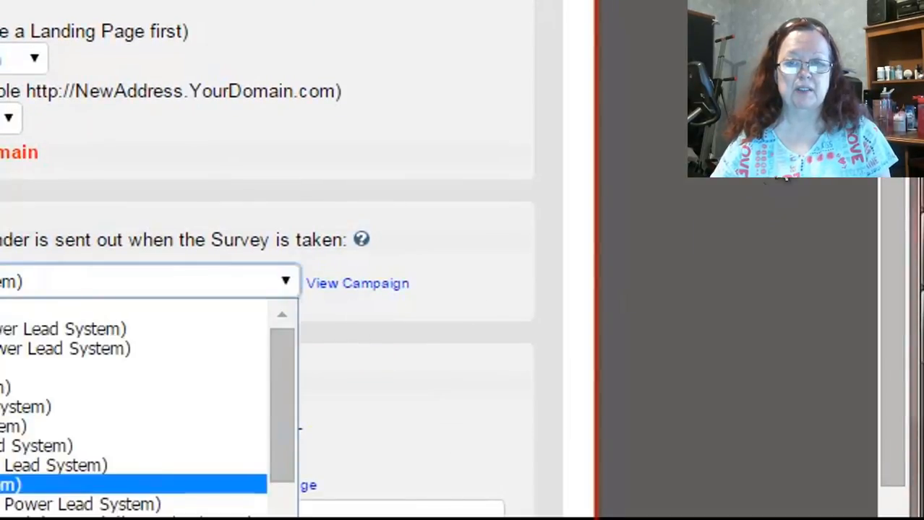
left_click_drag(892, 161, 887, 252)
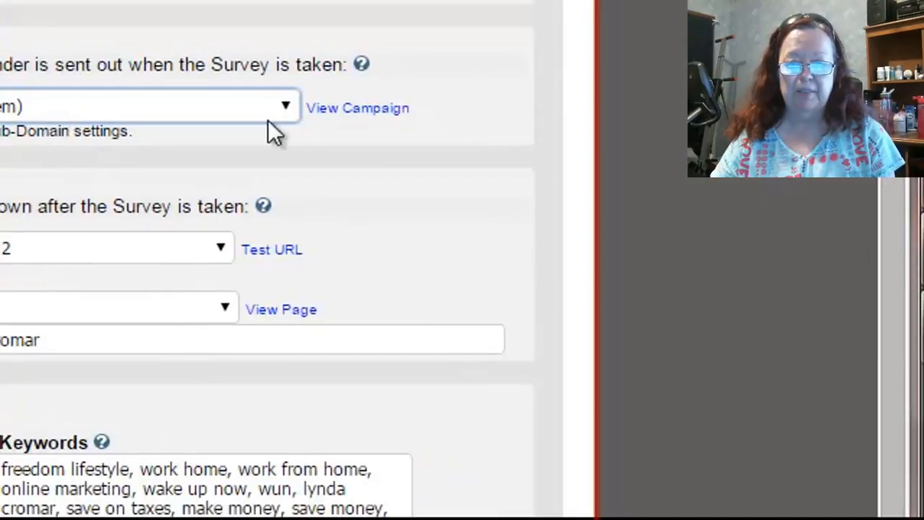
left_click(294, 116)
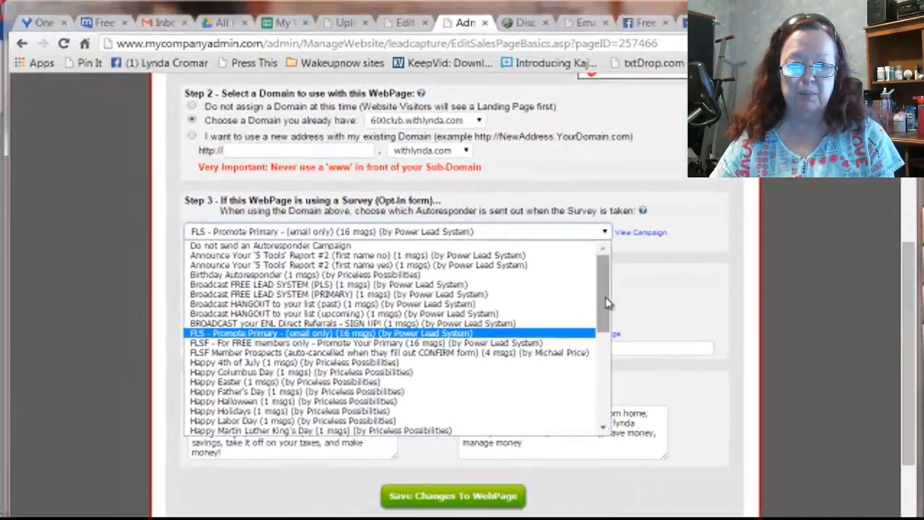
left_click_drag(605, 298, 602, 400)
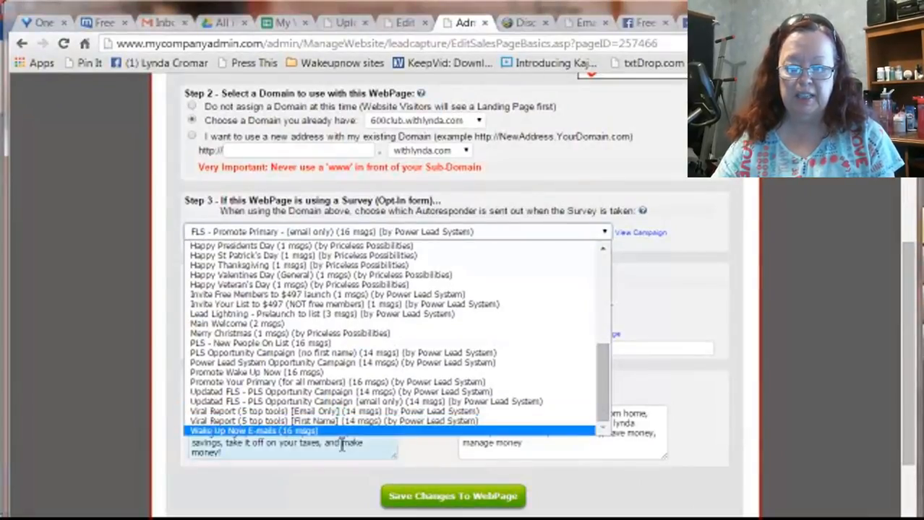
left_click(313, 432)
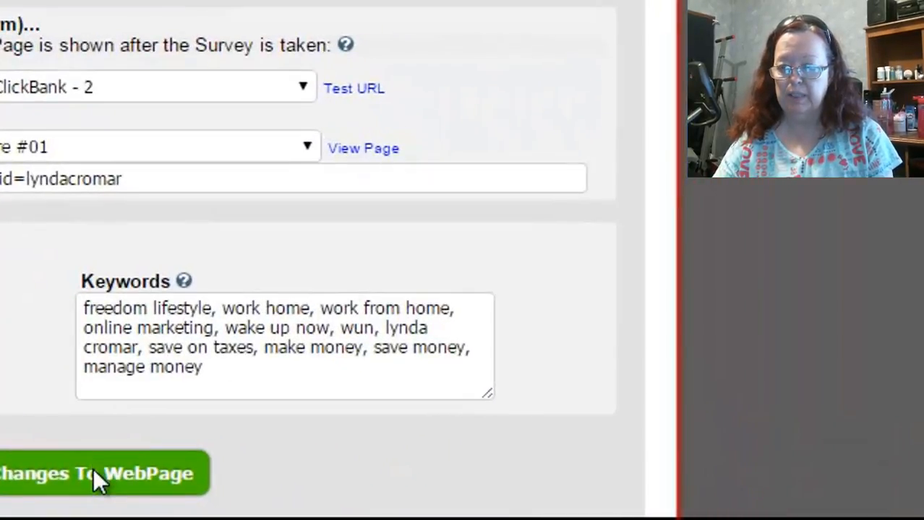
left_click(93, 468)
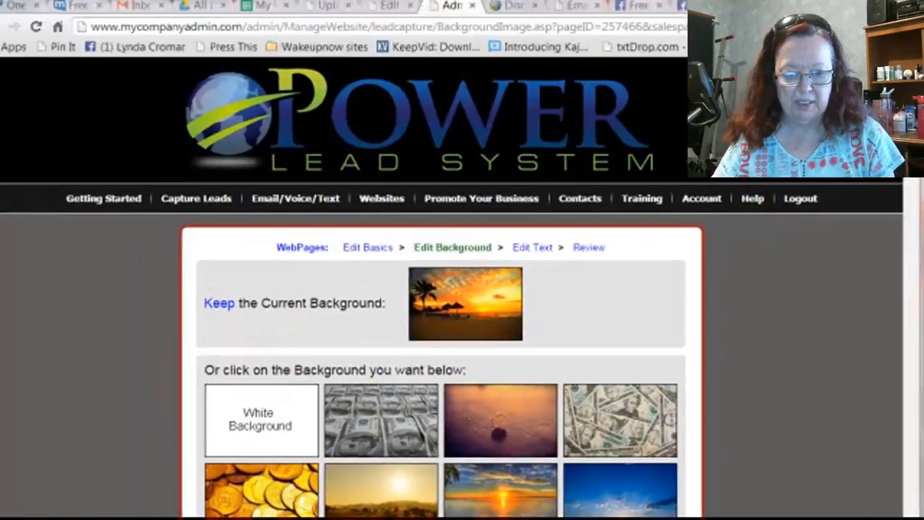
key("super")
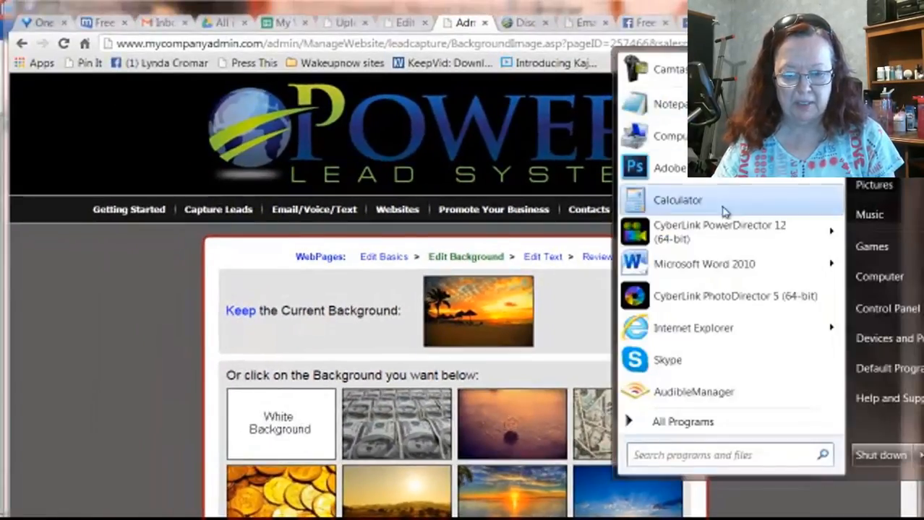